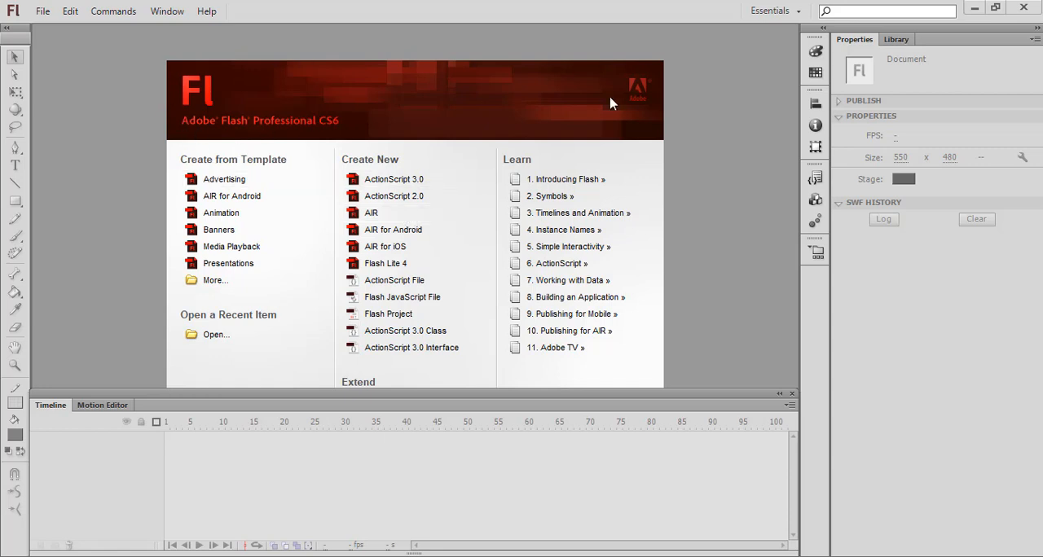
# Step: Create a new ActionScript 3.0 document and bring its whole stage into view
pyautogui.click(394, 180)
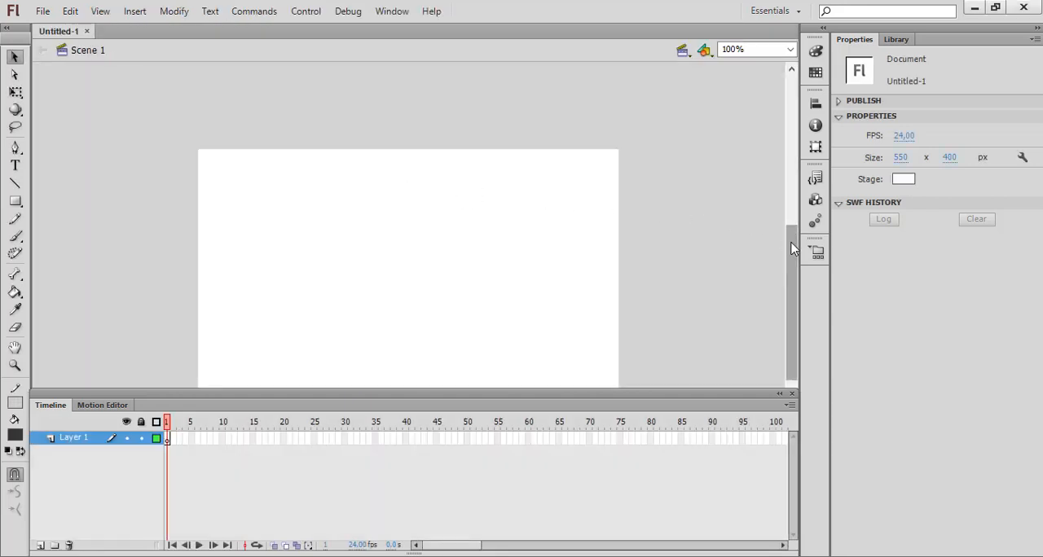
pyautogui.moveTo(790, 254); pyautogui.dragTo(790, 274)
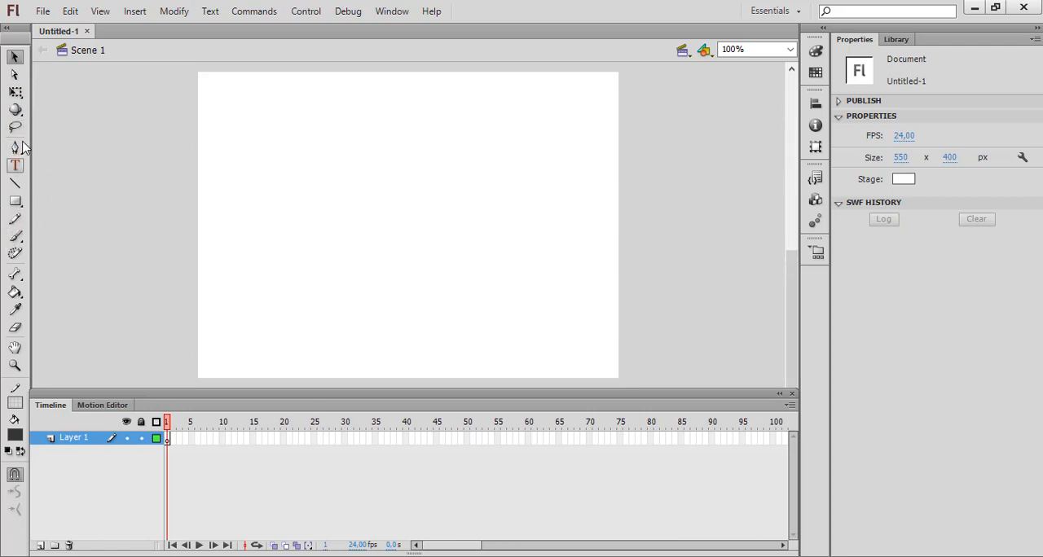
pyautogui.moveTo(19, 42); pyautogui.dragTo(13, 87)
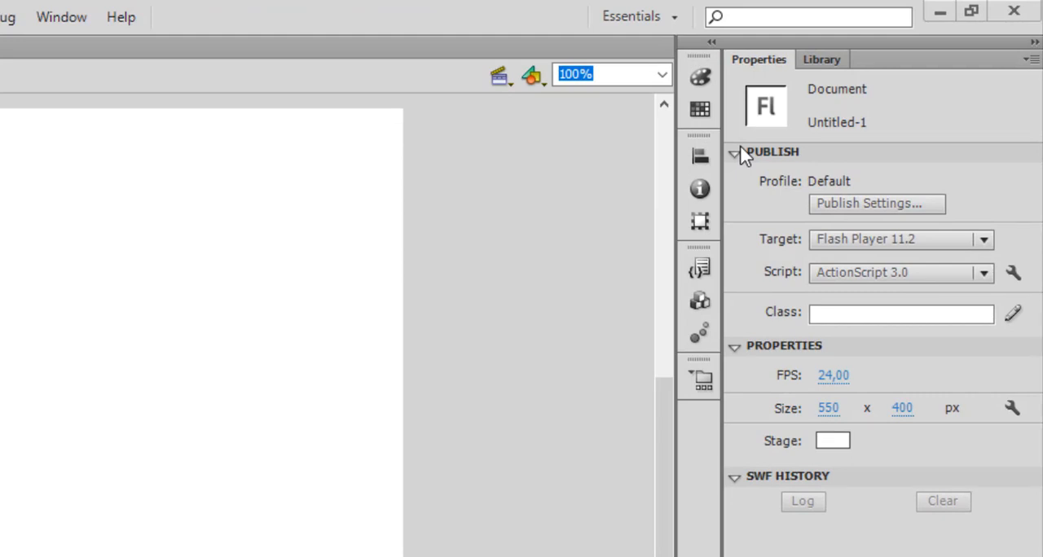
# Step: Look through the color, swatch, alignment, info and transform settings
pyautogui.click(700, 80)
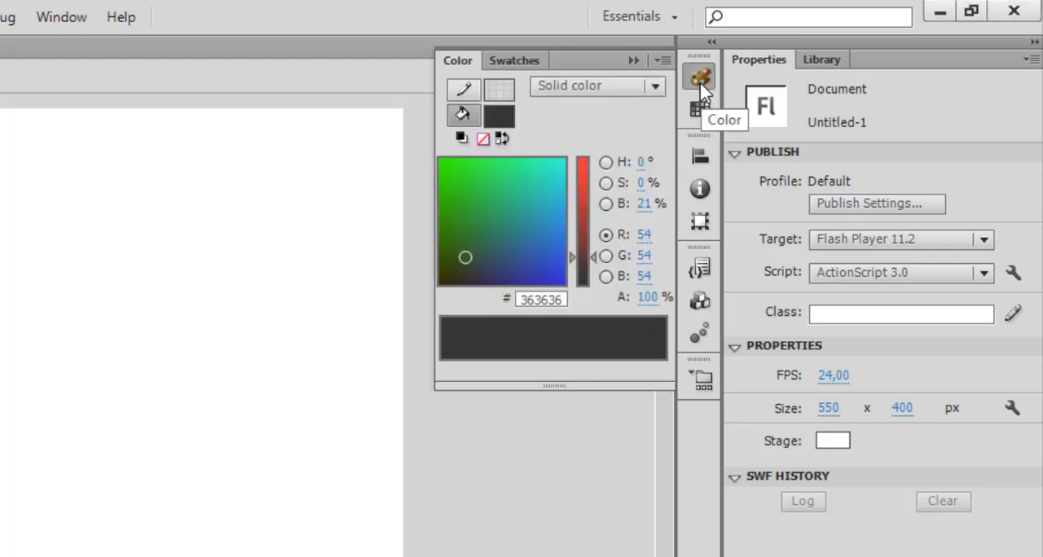
pyautogui.click(505, 62)
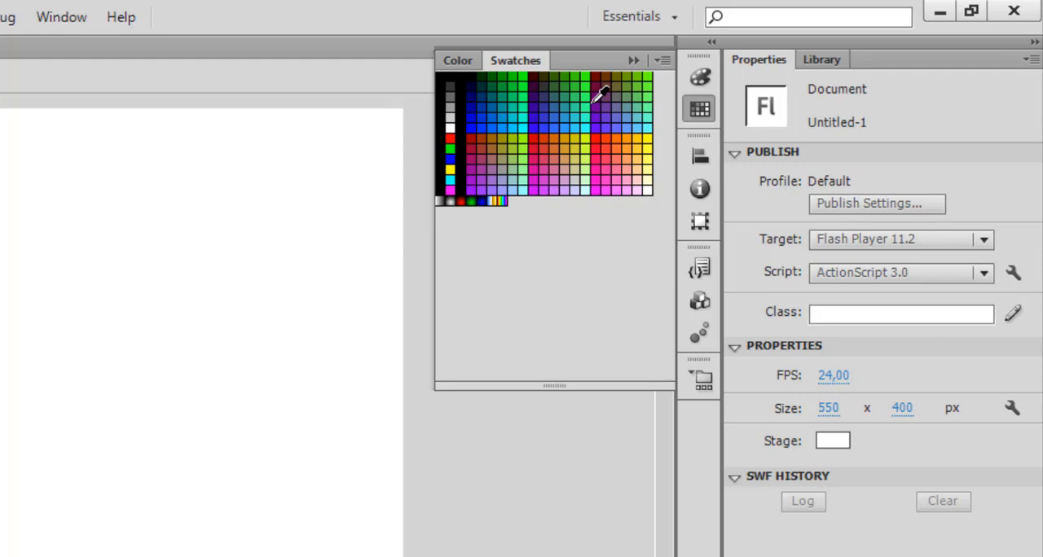
pyautogui.click(702, 163)
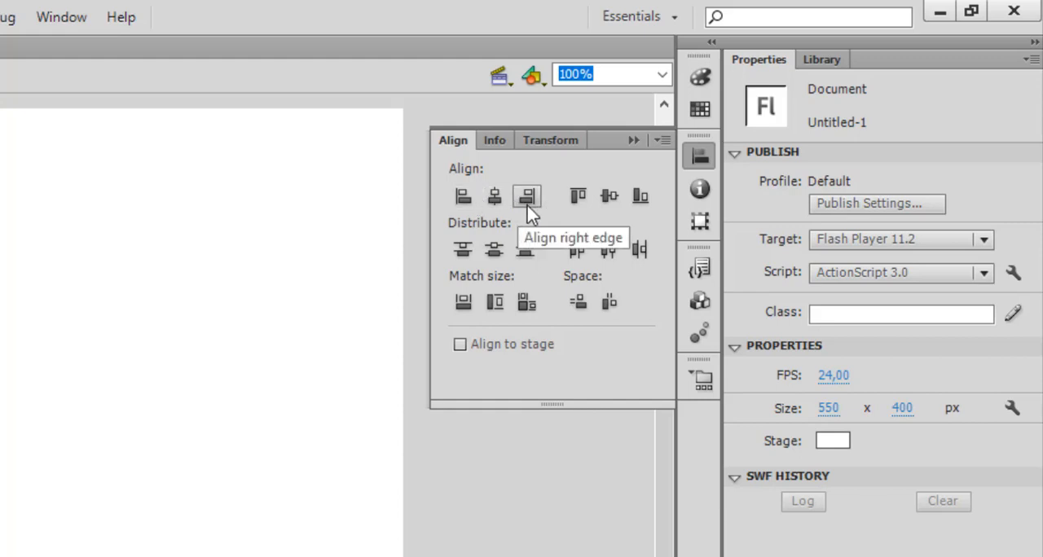
pyautogui.click(700, 198)
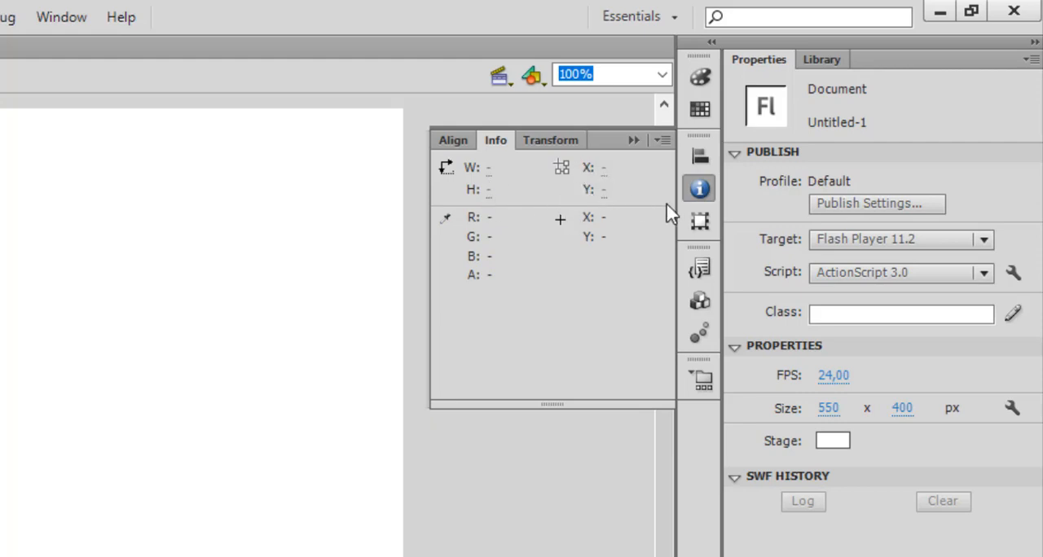
pyautogui.click(700, 232)
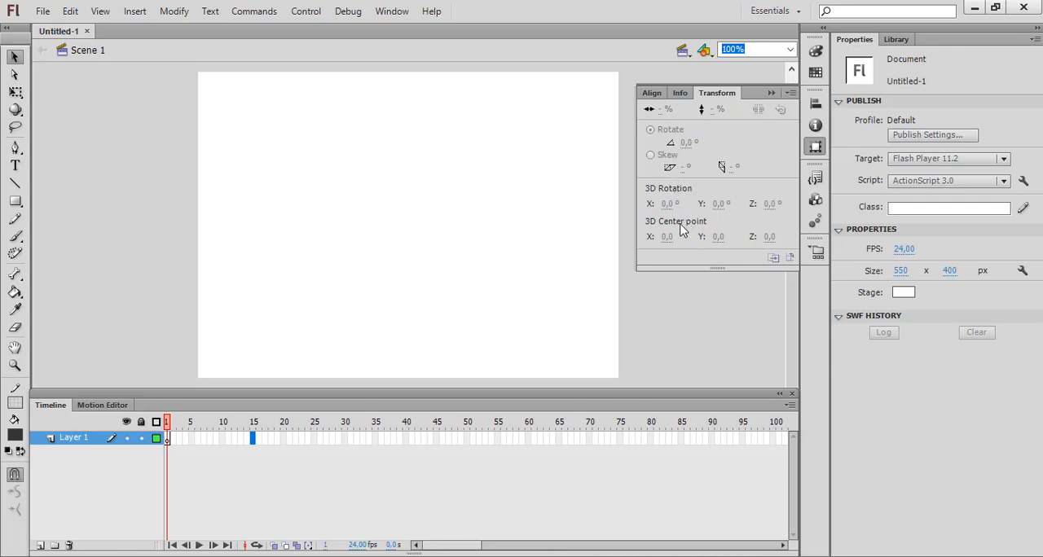
# Step: Examine the code snippets in the Actions and Timeline Navigation categories
pyautogui.click(814, 179)
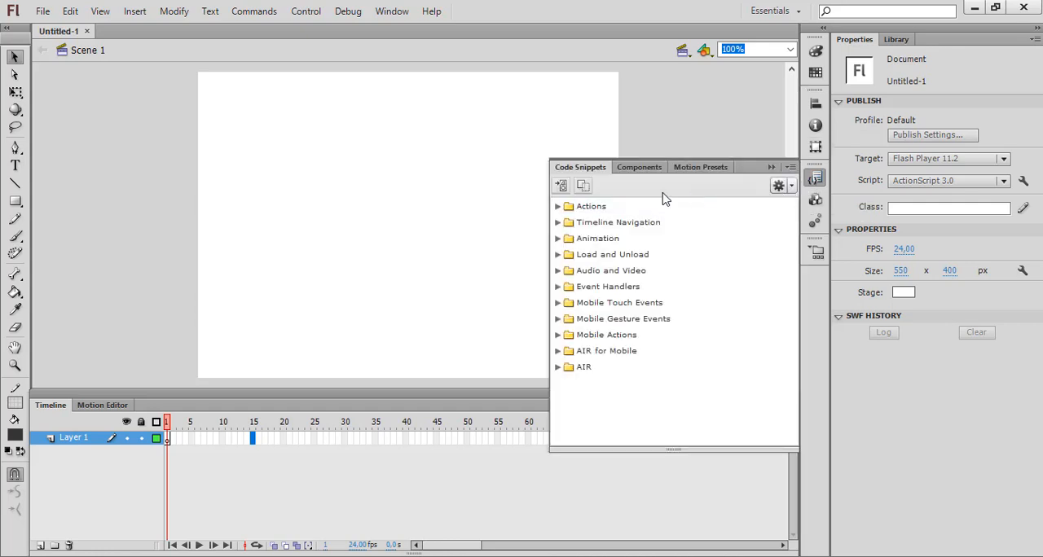
pyautogui.click(558, 207)
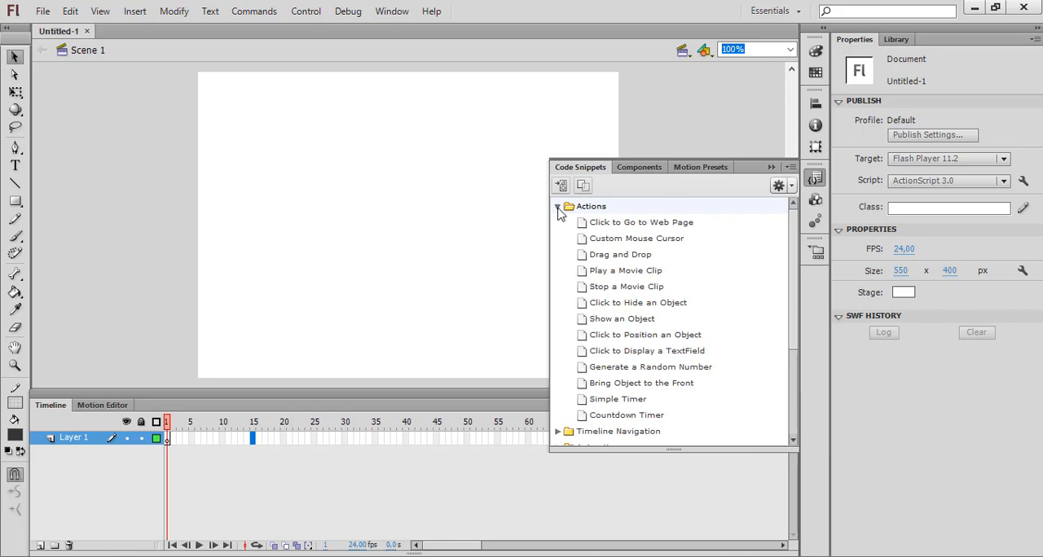
pyautogui.click(558, 207)
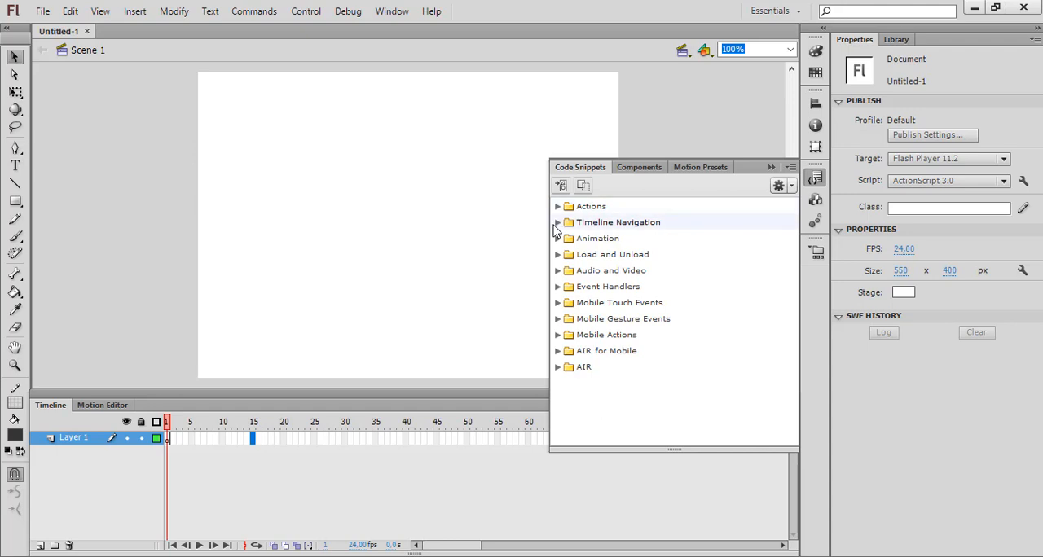
pyautogui.click(558, 226)
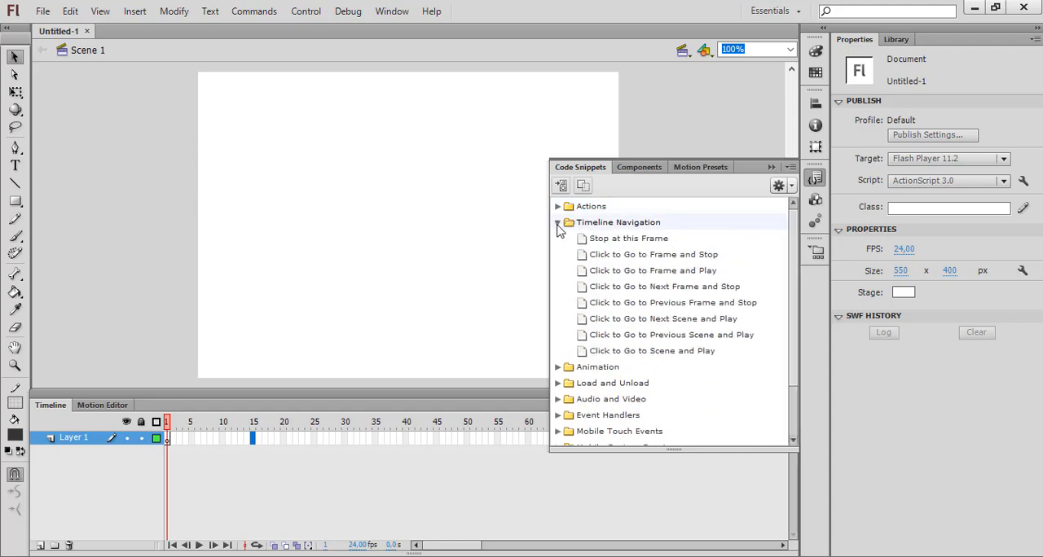
pyautogui.click(558, 227)
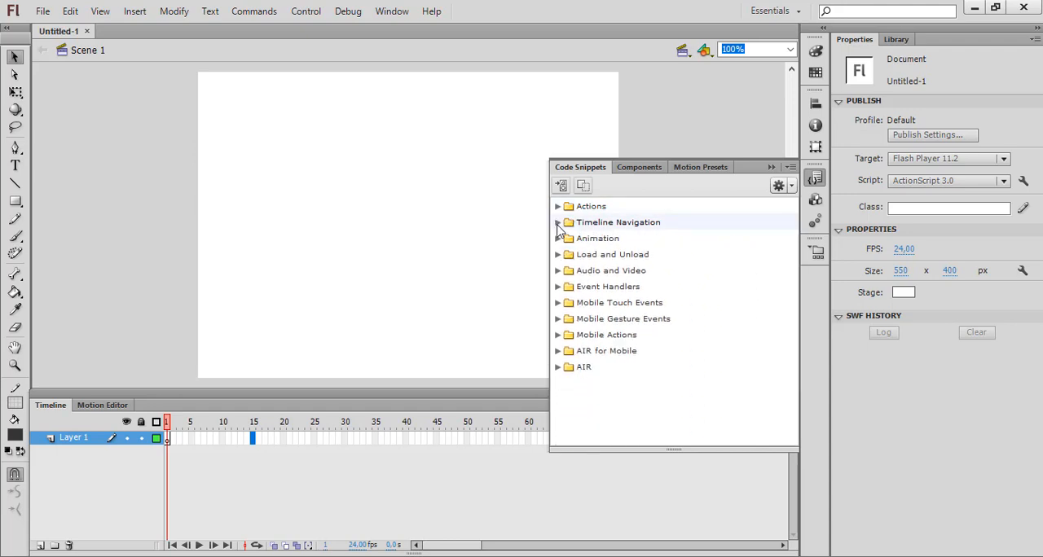
# Step: Browse the available User Interface components, then collapse their list again
pyautogui.click(814, 200)
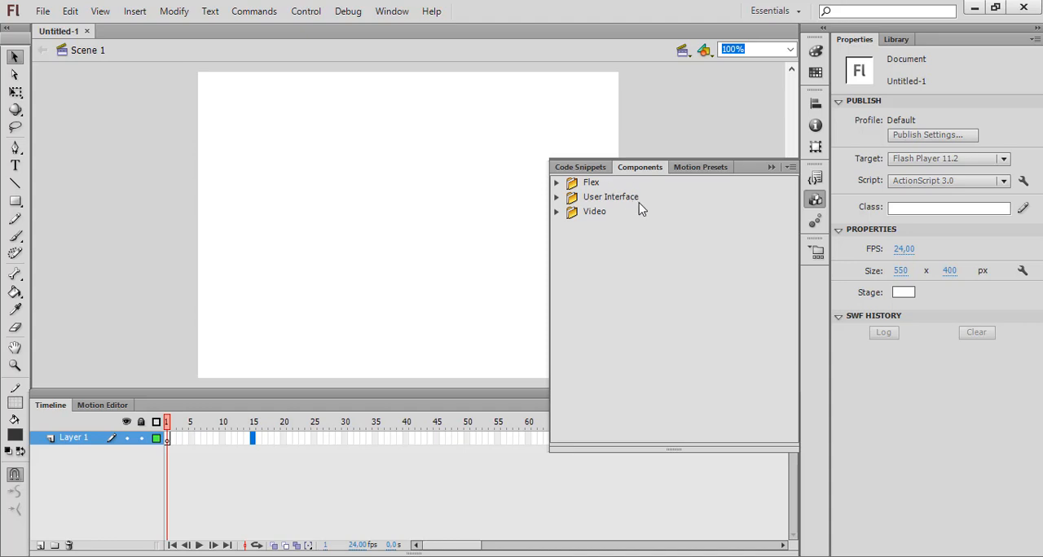
pyautogui.click(556, 198)
pyautogui.click(557, 198)
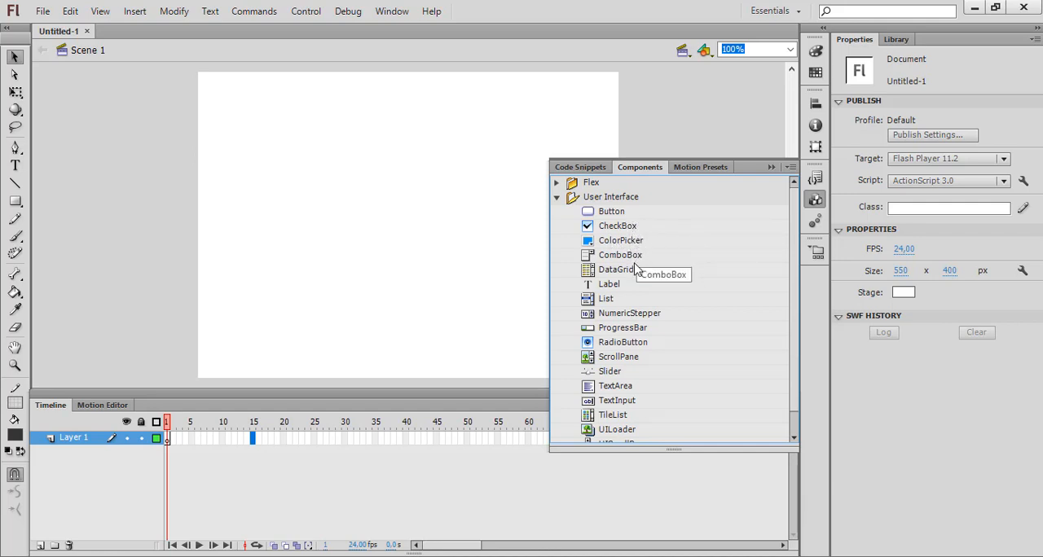
pyautogui.scroll(-2, 631, 294)
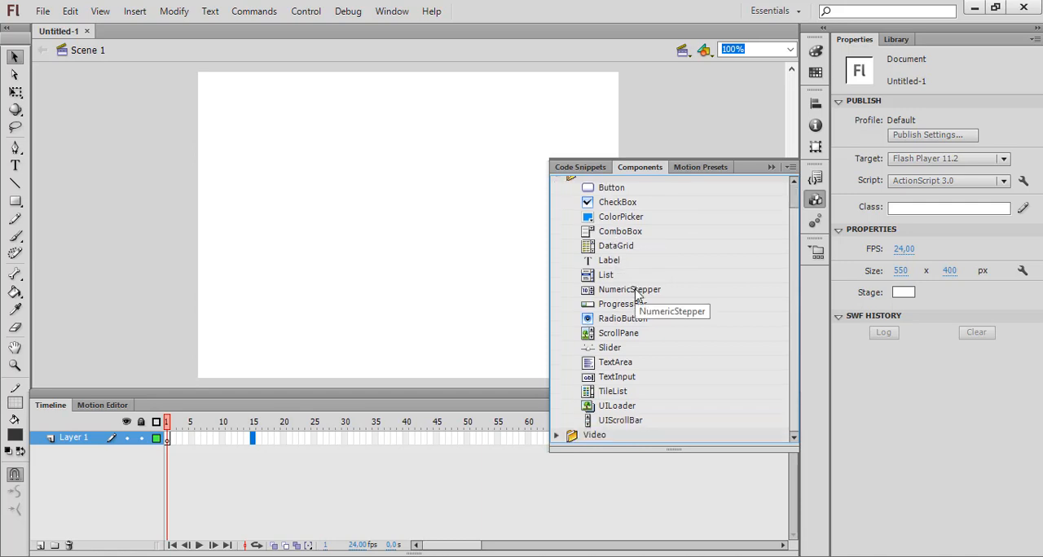
pyautogui.scroll(2, 631, 286)
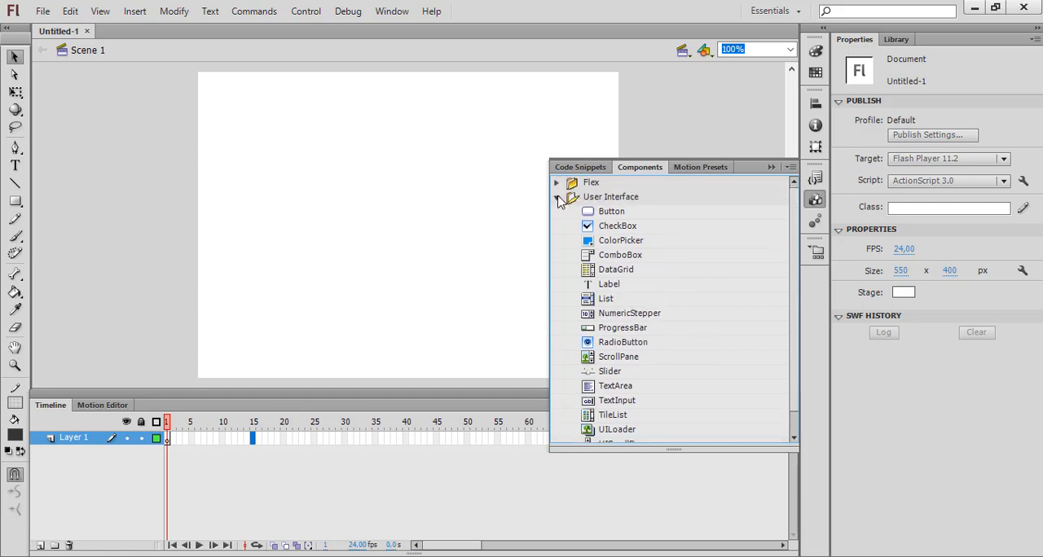
pyautogui.click(557, 198)
# Step: Browse the default motion presets and view the project manager, closing it again
pyautogui.click(816, 220)
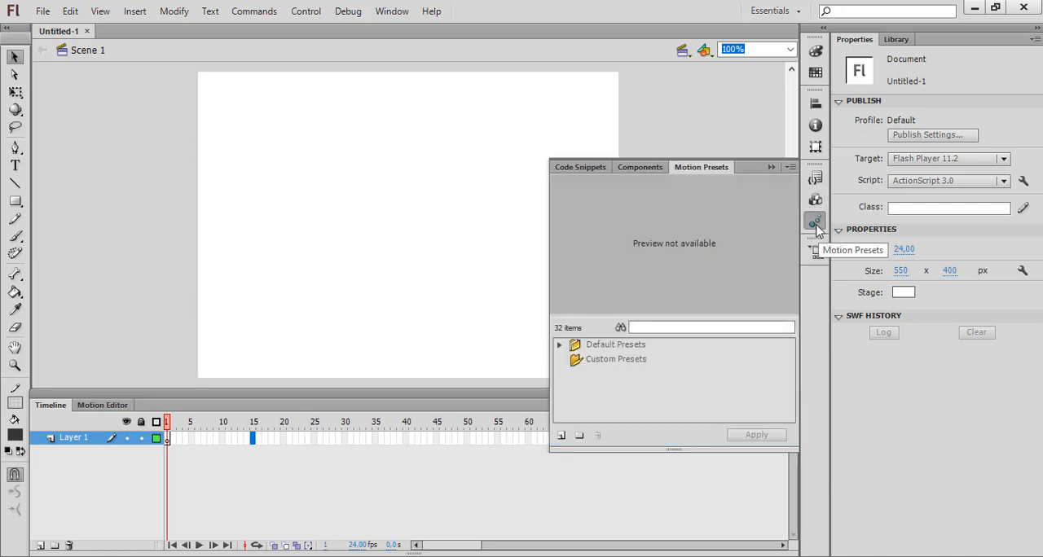
pyautogui.click(562, 345)
pyautogui.scroll(-1, 651, 355)
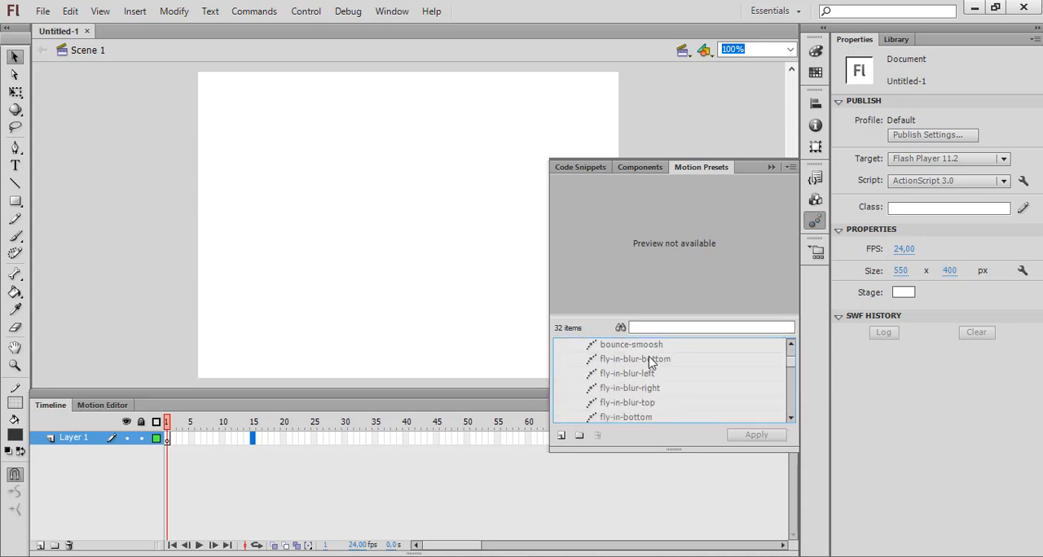
pyautogui.scroll(1, 652, 367)
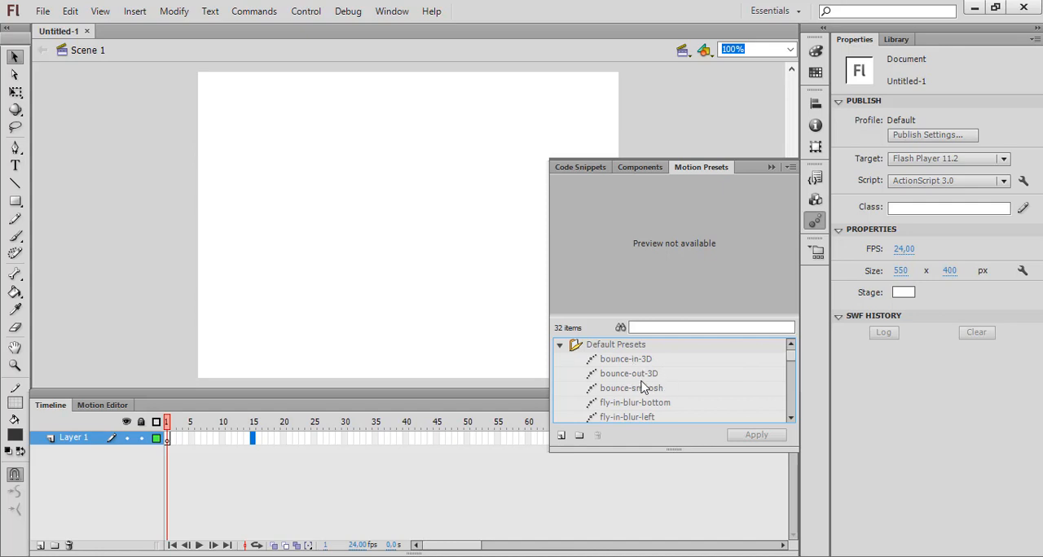
pyautogui.click(815, 221)
pyautogui.click(818, 253)
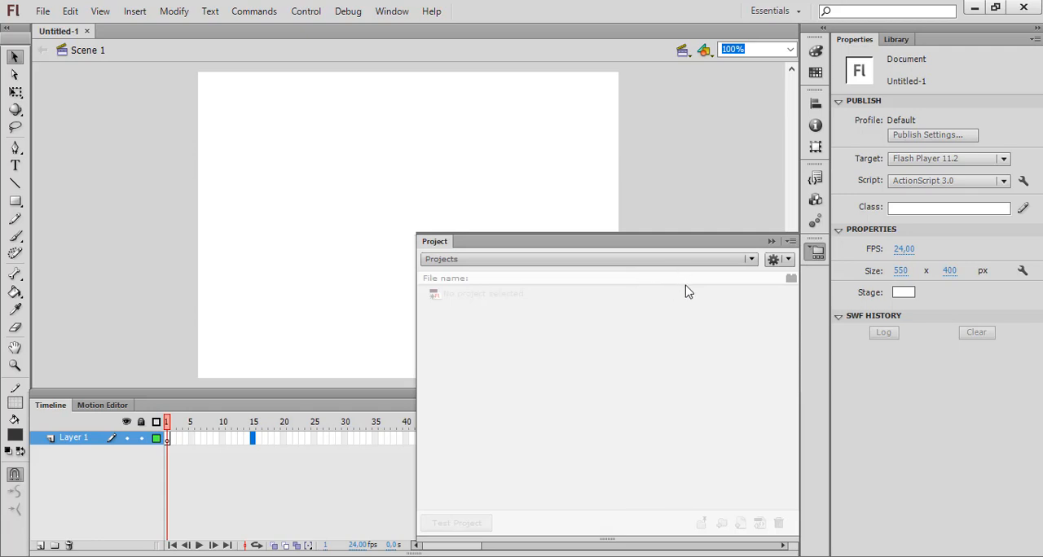
pyautogui.click(1003, 509)
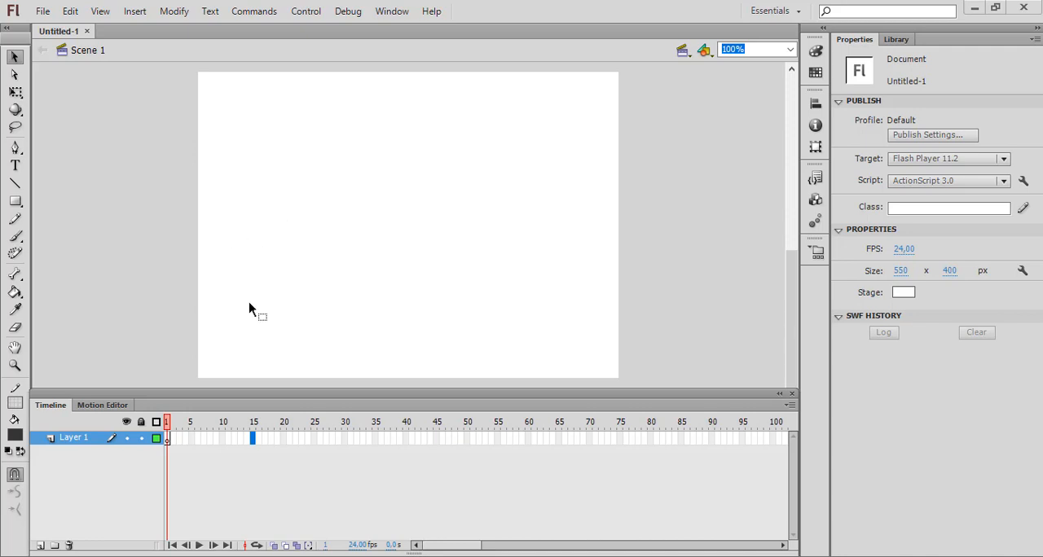
# Step: Draw a square about 102 px wide in the stage's upper-left area with a green fill and a red 88.25 stroke
pyautogui.click(16, 202)
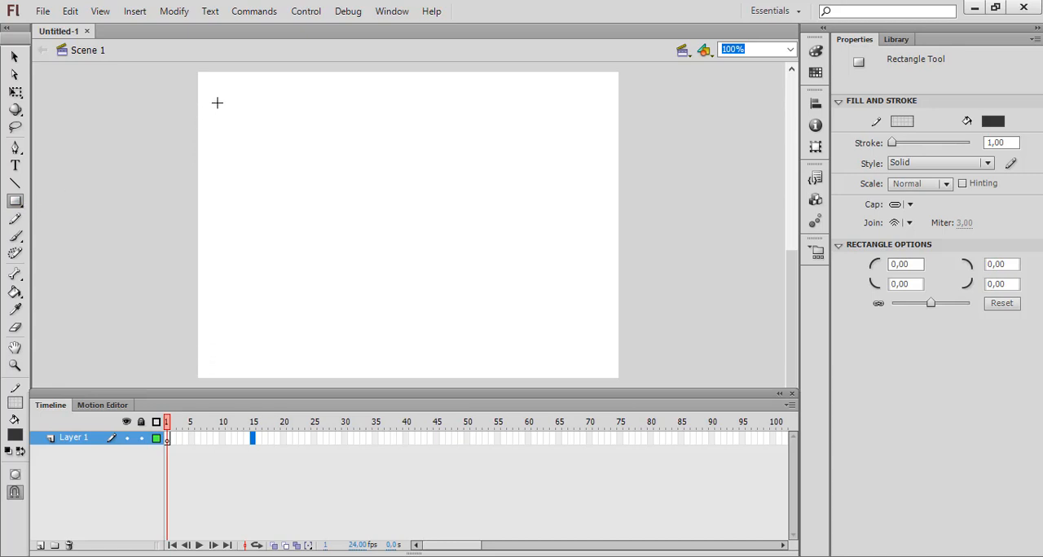
pyautogui.moveTo(216, 103); pyautogui.dragTo(270, 154)
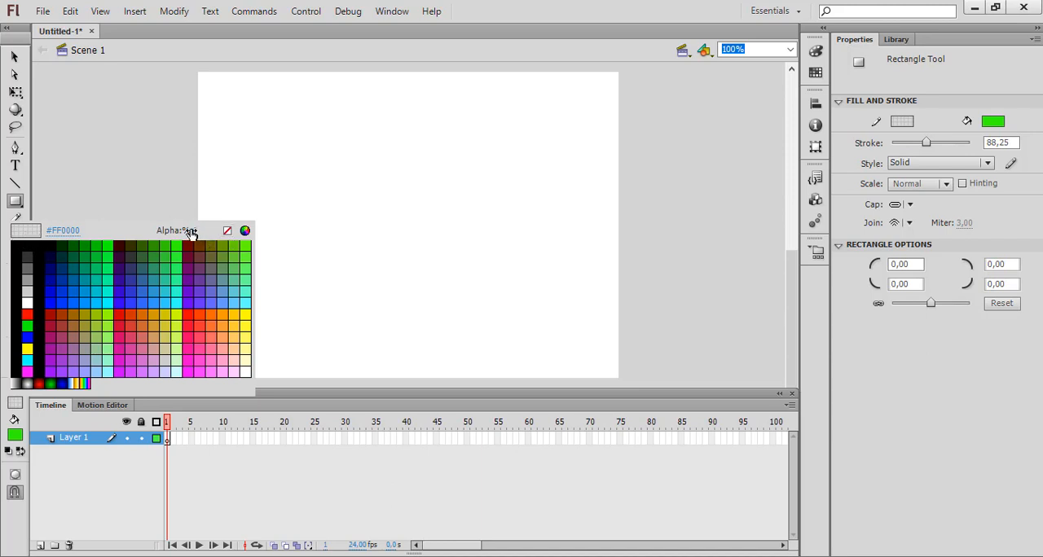
pyautogui.moveTo(203, 234); pyautogui.dragTo(336, 245)
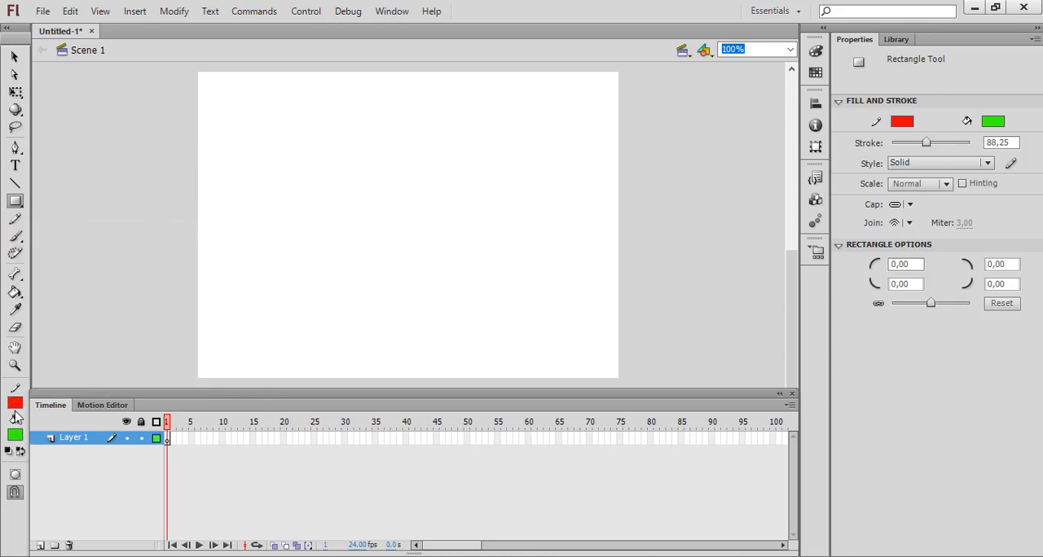
pyautogui.moveTo(252, 147); pyautogui.dragTo(327, 222)
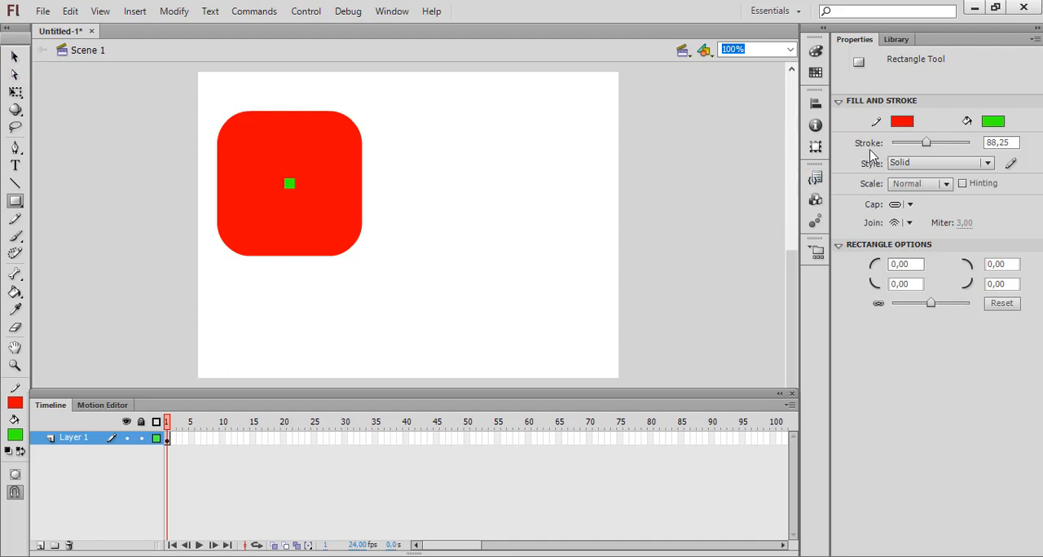
# Step: Select the whole square, reduce its stroke thickness to 7.85, and deselect it
pyautogui.click(13, 61)
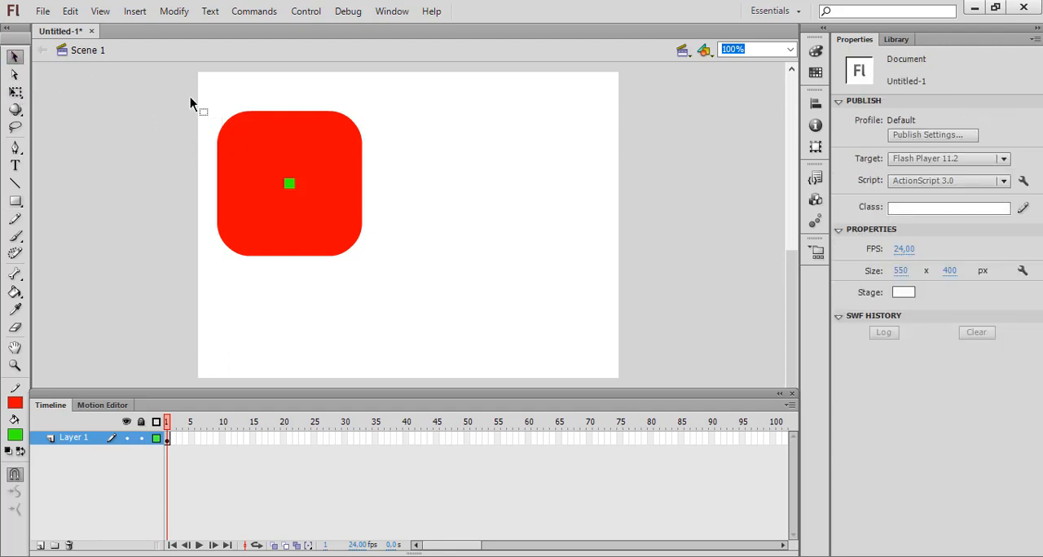
pyautogui.moveTo(178, 90)
pyautogui.mouseDown()
pyautogui.moveTo(289, 154)
pyautogui.moveTo(415, 303)
pyautogui.mouseUp()
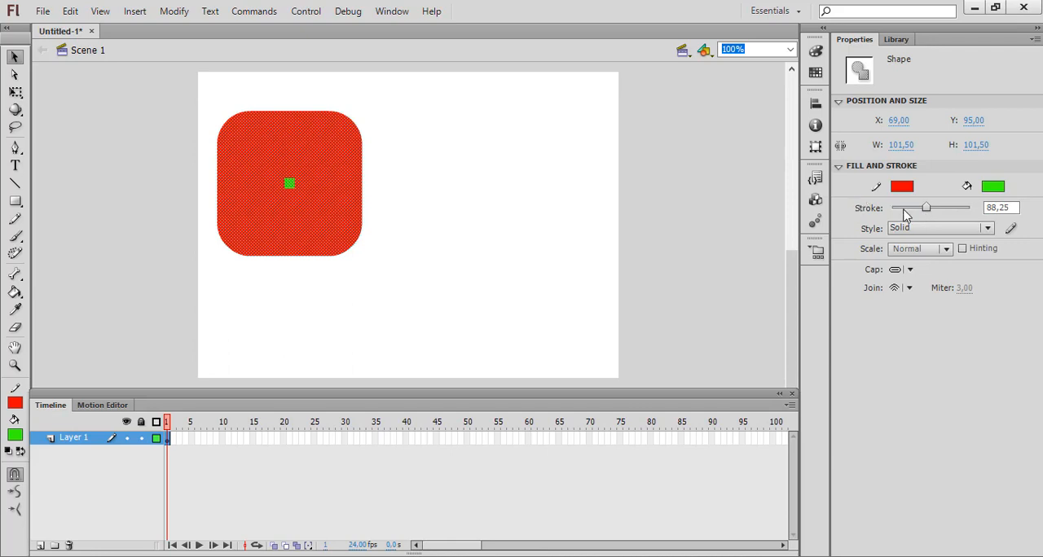
pyautogui.moveTo(927, 209); pyautogui.dragTo(894, 218)
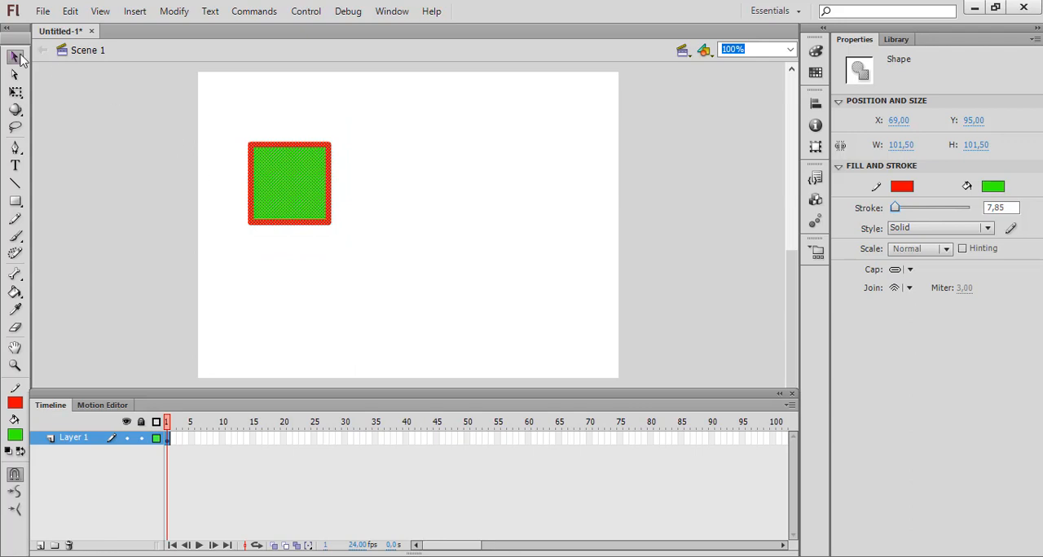
pyautogui.click(131, 166)
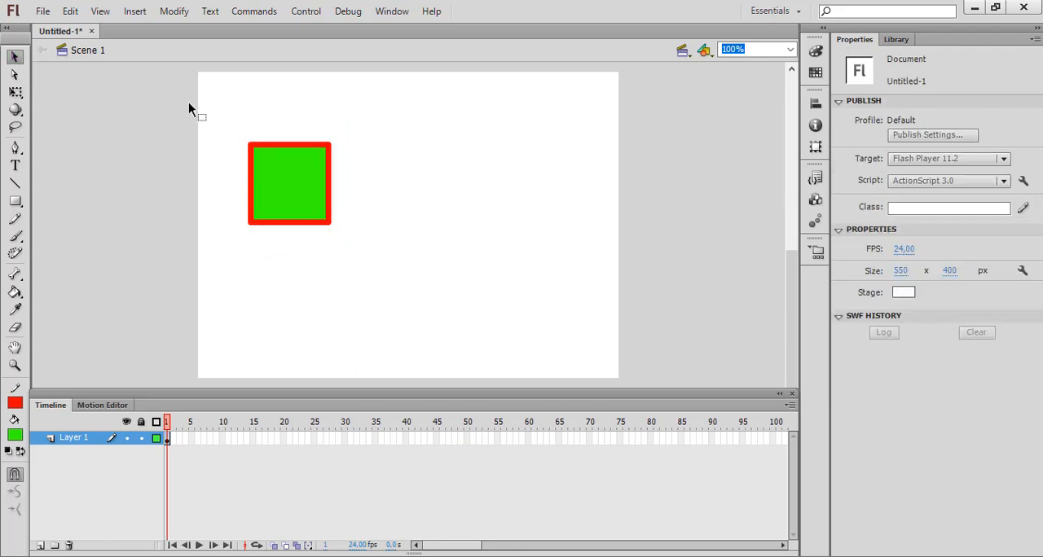
# Step: Move the square with its outline to the stage's upper-left corner and scale it down to about 63 by 64 px
pyautogui.moveTo(189, 102); pyautogui.dragTo(370, 277)
pyautogui.moveTo(299, 184); pyautogui.dragTo(270, 154)
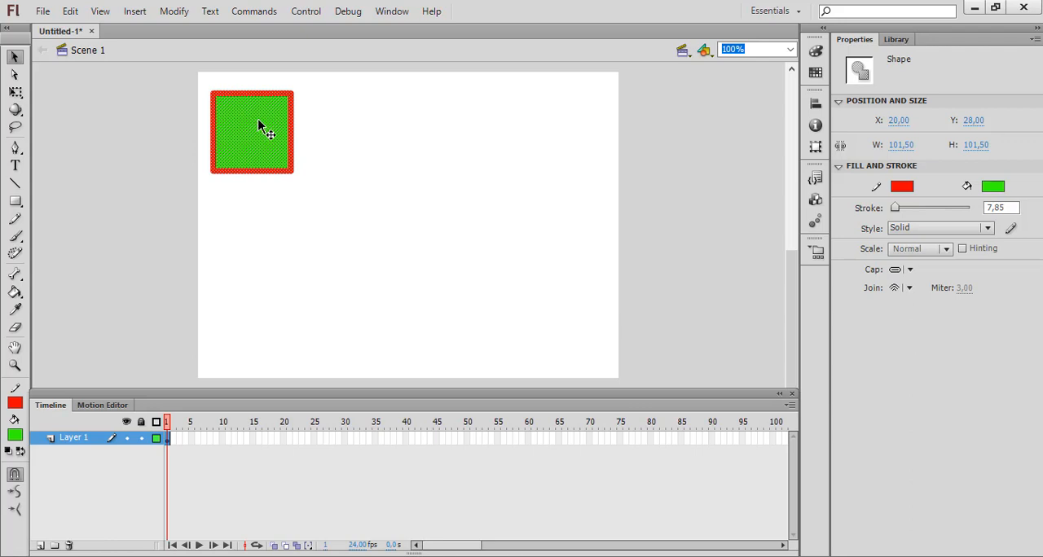
pyautogui.click(18, 95)
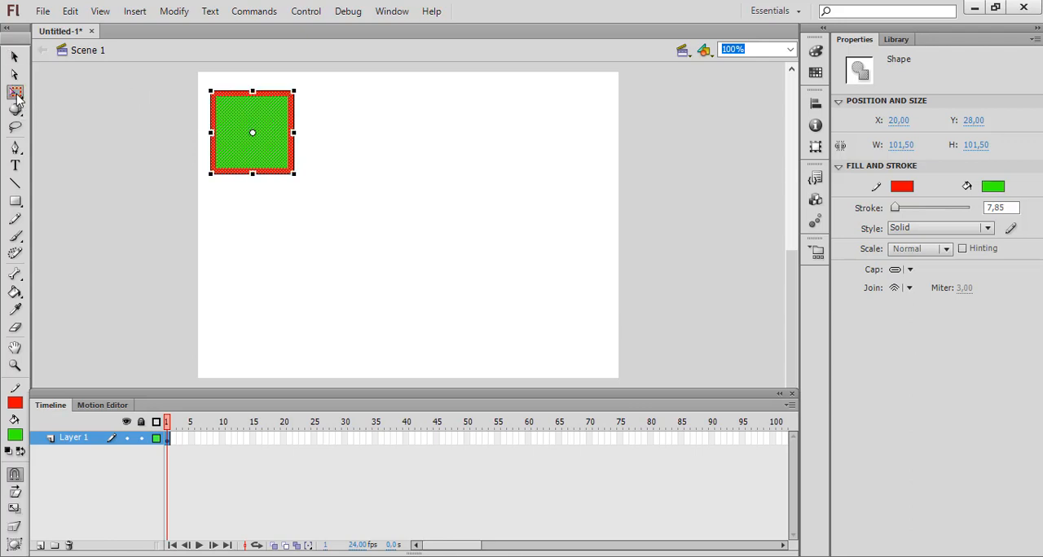
pyautogui.moveTo(294, 175); pyautogui.dragTo(262, 145)
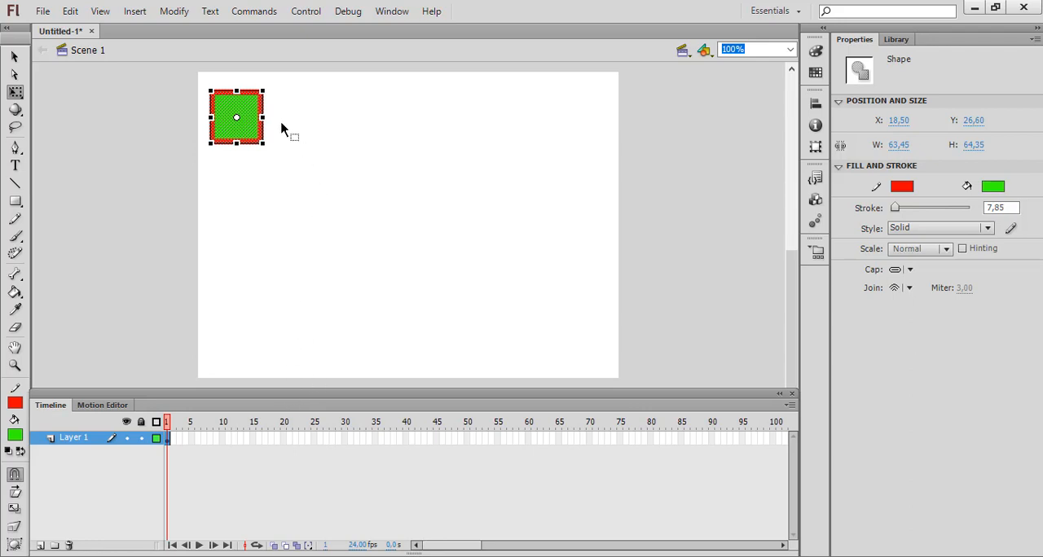
pyautogui.click(15, 57)
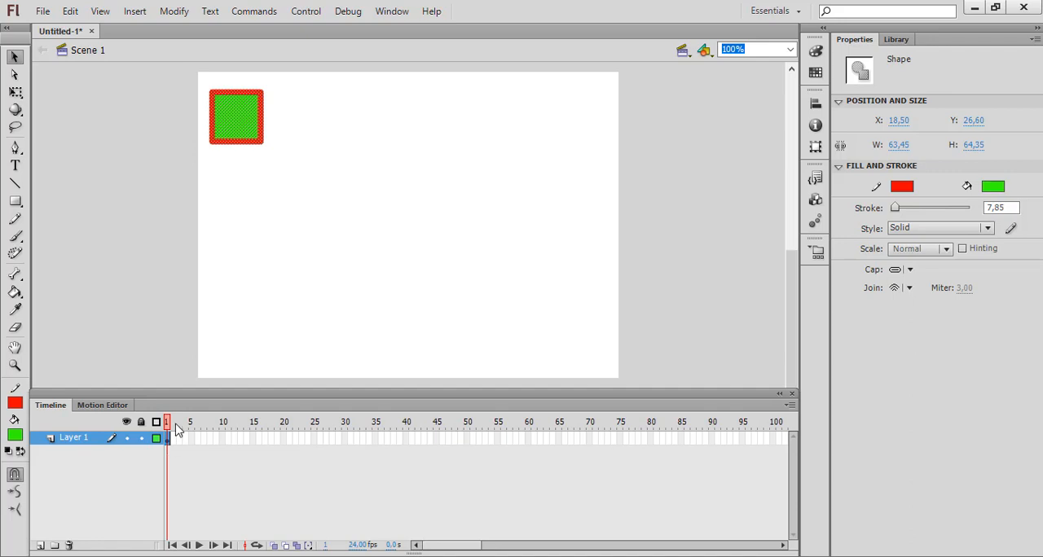
# Step: Extend Layer 1 to frame 30 and create a motion tween on it, accepting the conversion of the square to a symbol
pyautogui.rightClick(343, 438)
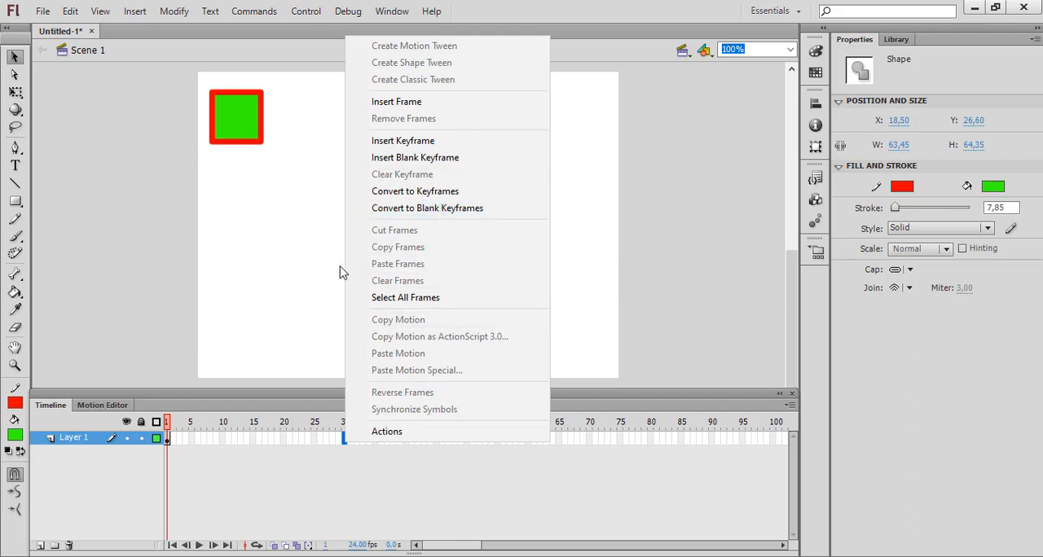
pyautogui.click(409, 106)
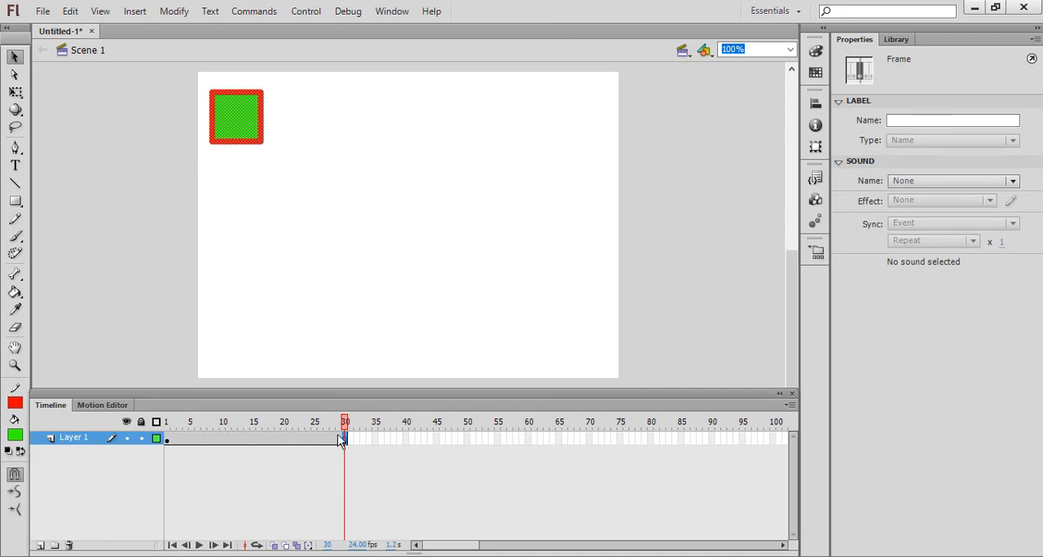
pyautogui.click(216, 438)
pyautogui.rightClick(216, 438)
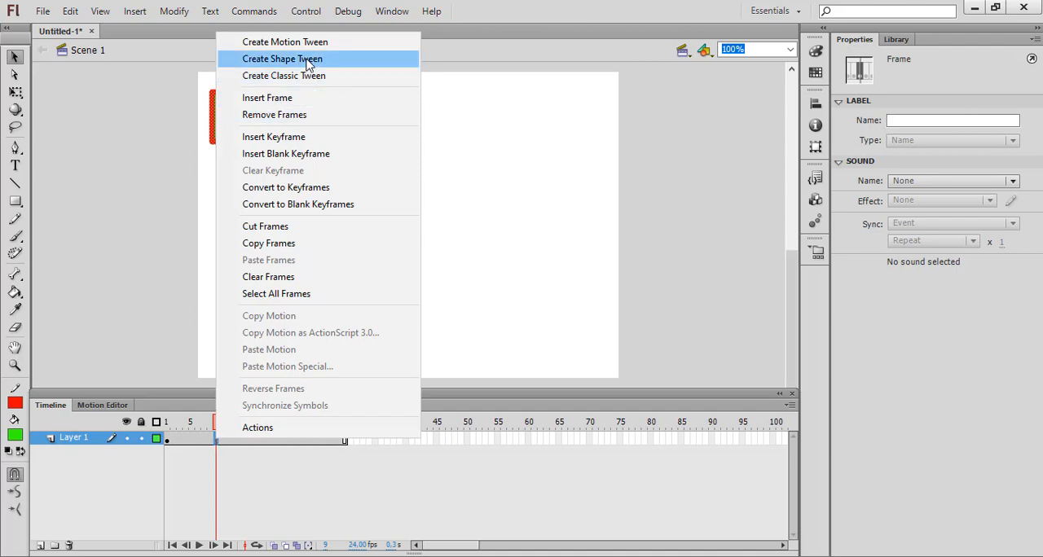
pyautogui.click(328, 42)
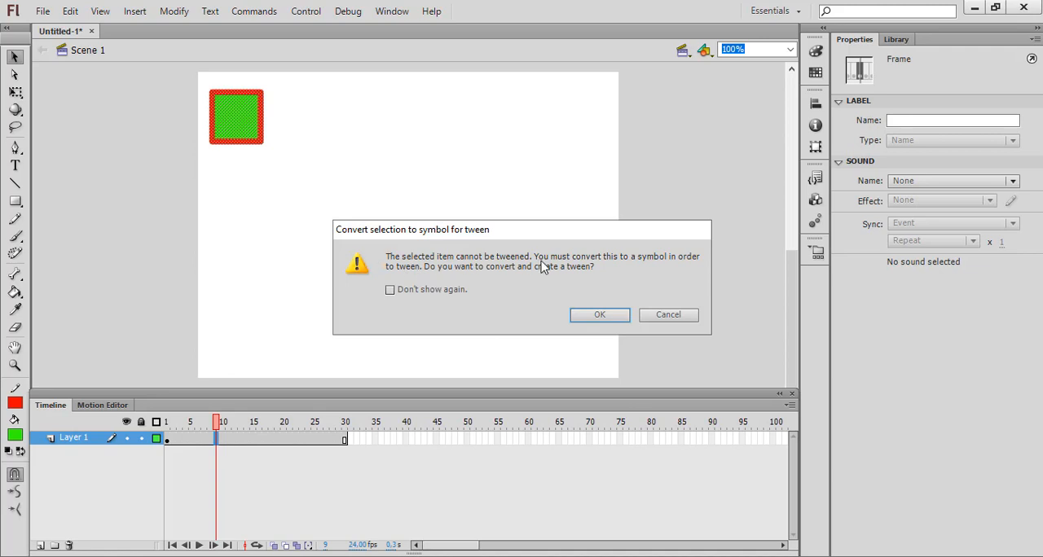
pyautogui.click(610, 317)
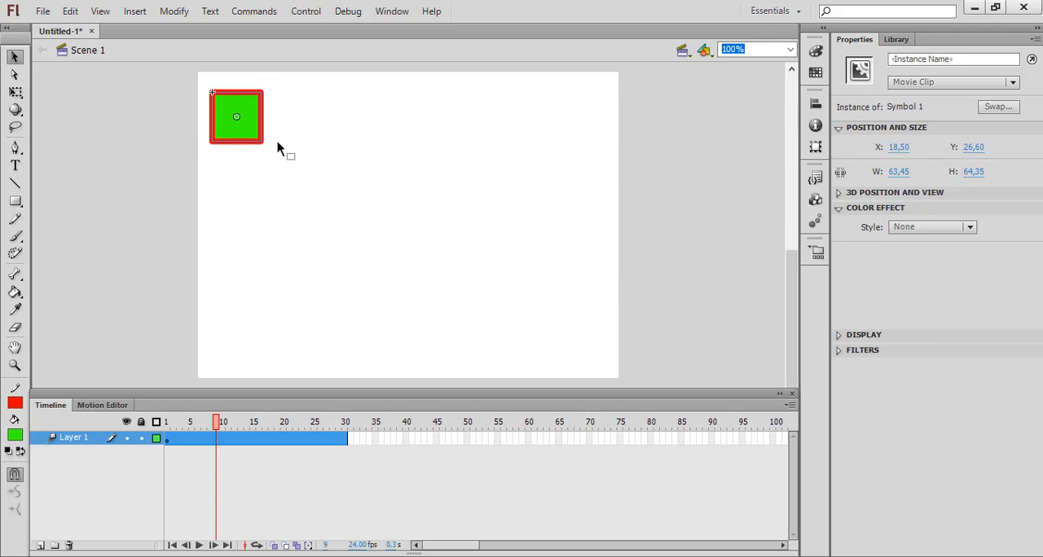
# Step: Convert the tweened square to a movie clip symbol named Symbol 2 and deselect it
pyautogui.rightClick(242, 128)
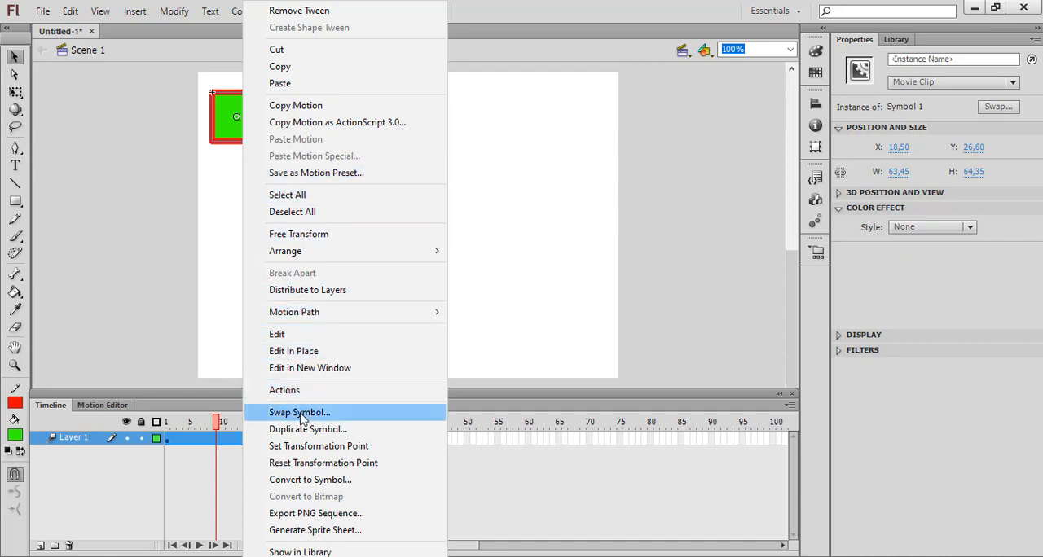
pyautogui.click(319, 483)
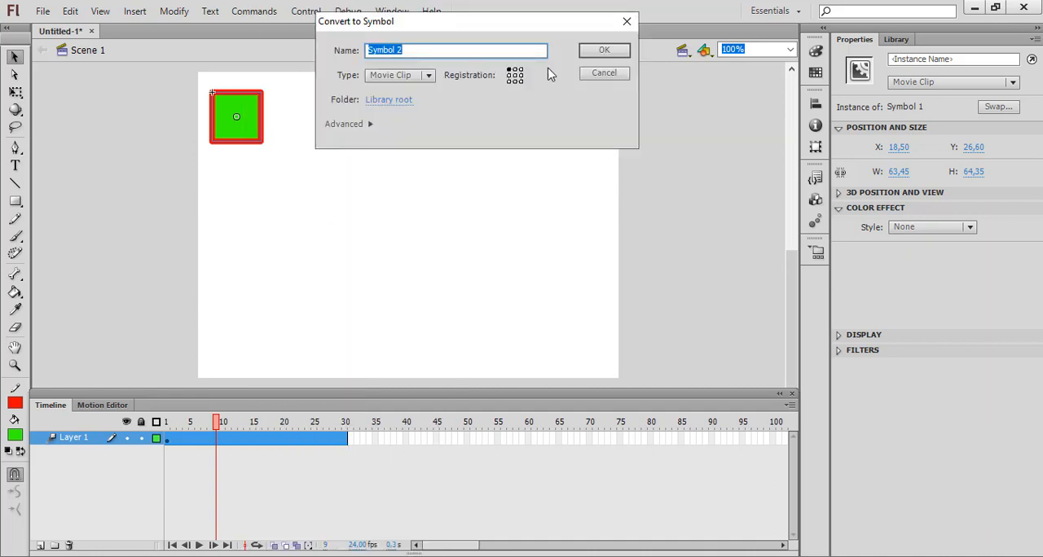
pyautogui.click(601, 51)
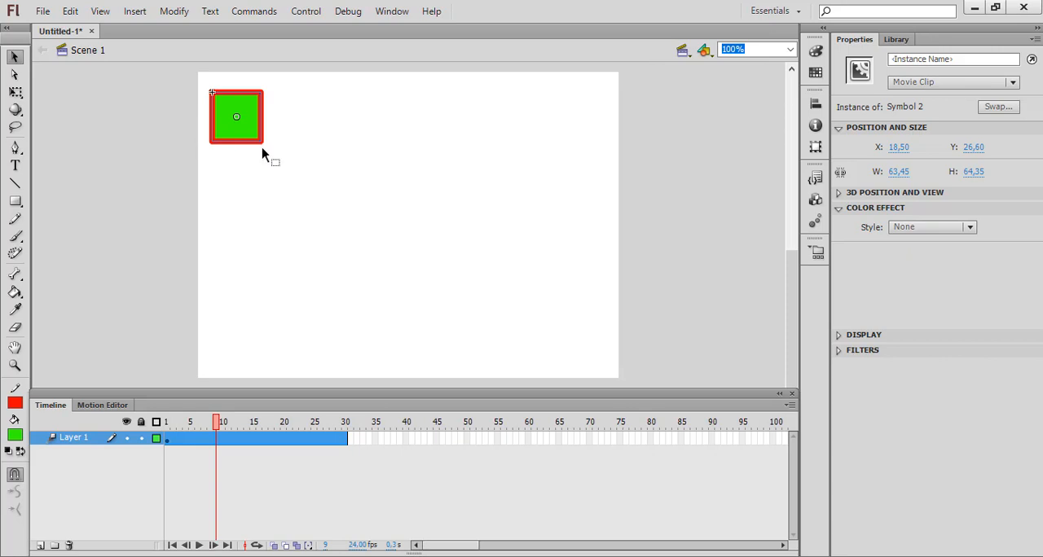
pyautogui.rightClick(218, 437)
pyautogui.click(207, 153)
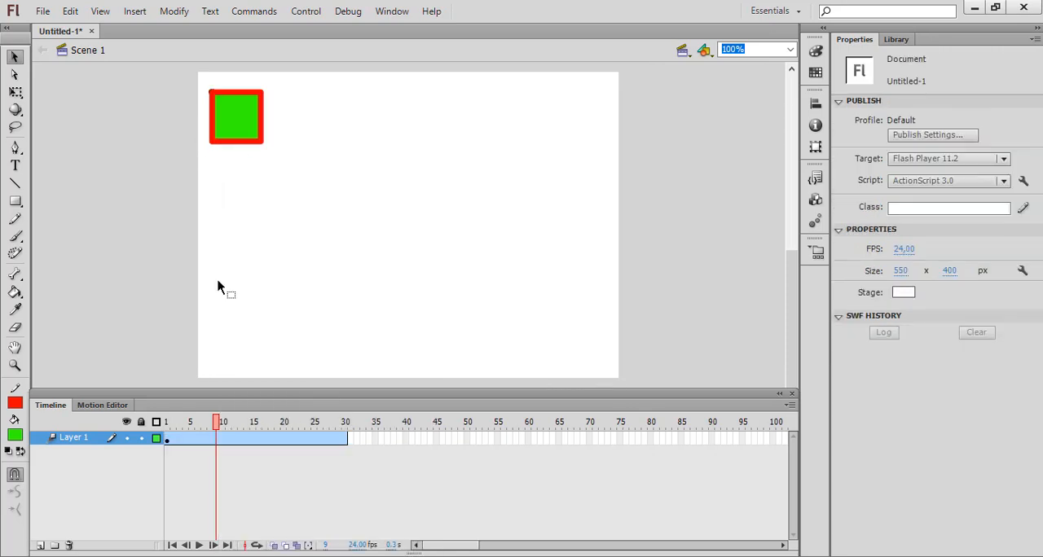
# Step: At frame 11, move the square straight down to the stage's lower-left area and play the animation several times
pyautogui.click(229, 440)
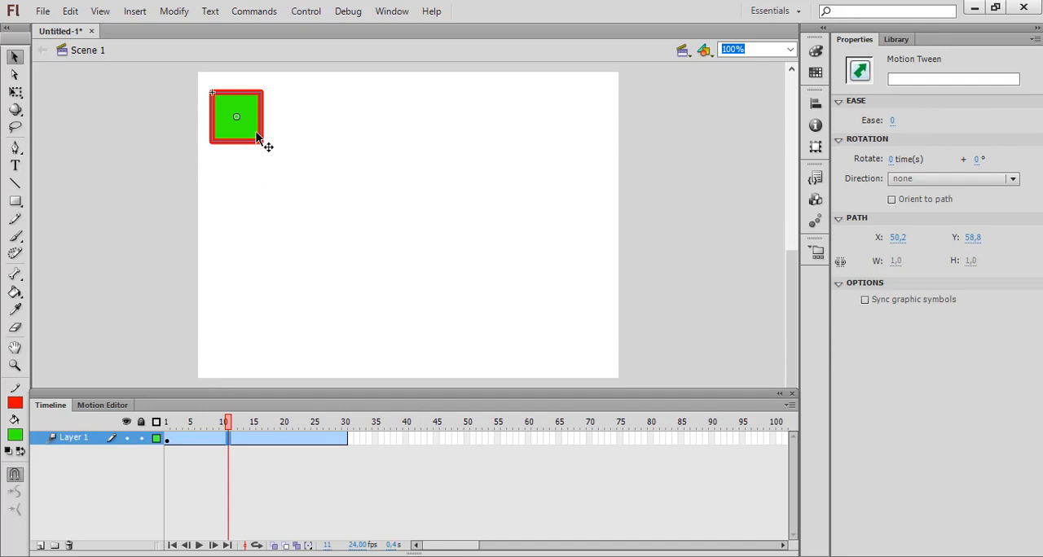
pyautogui.moveTo(240, 127); pyautogui.dragTo(237, 326)
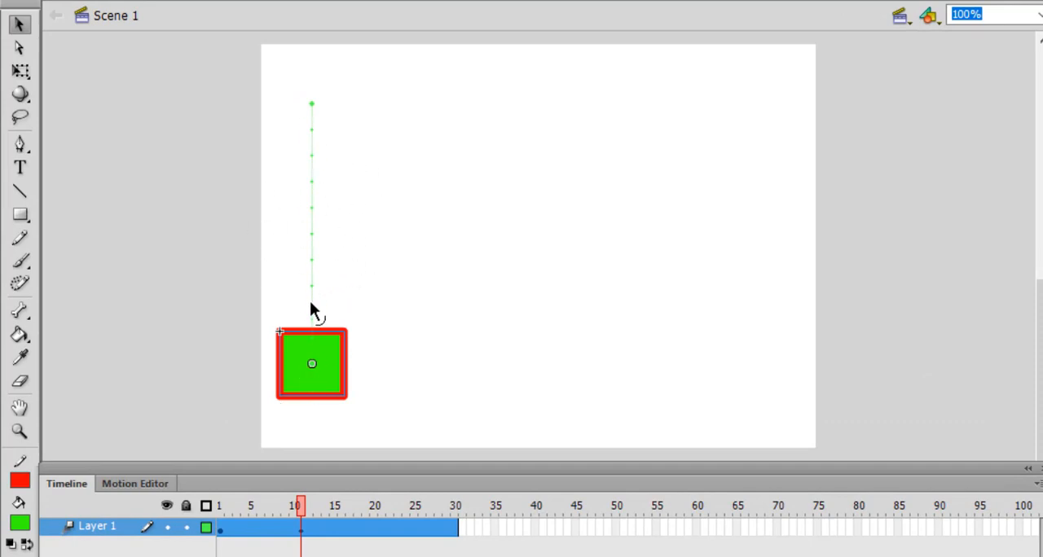
pyautogui.press('Return')
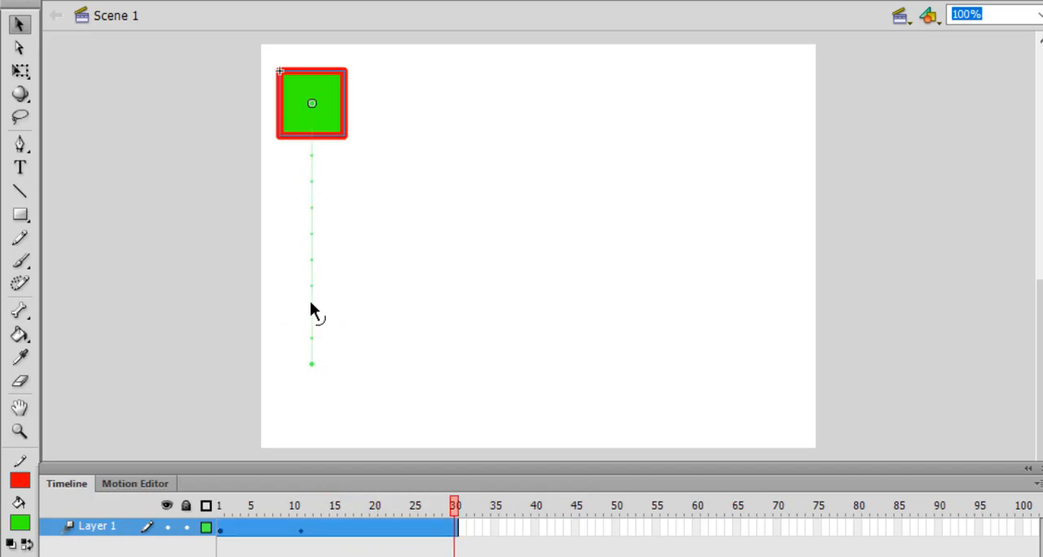
pyautogui.press('Return')
pyautogui.press('Return')
pyautogui.press('Return')
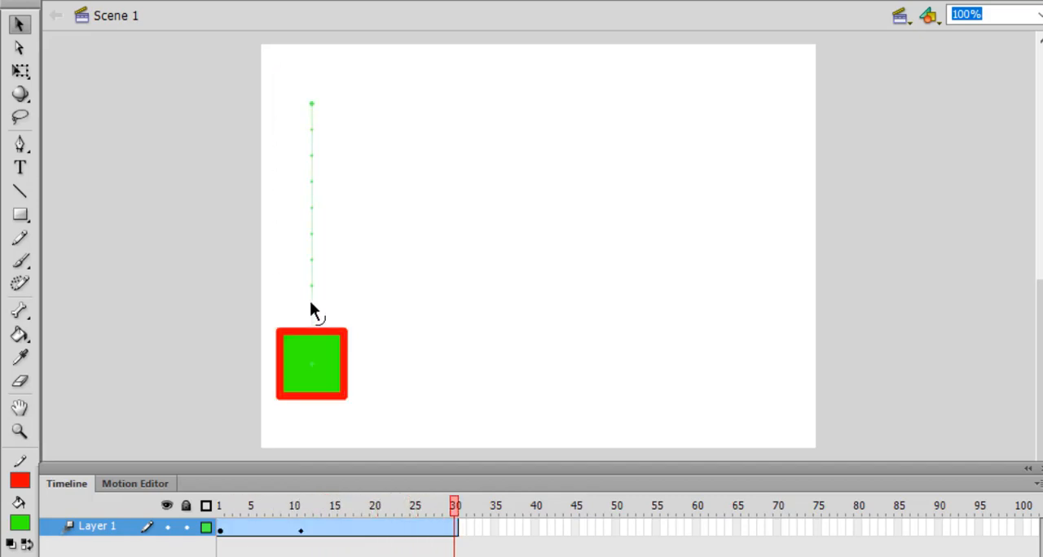
pyautogui.press('Return')
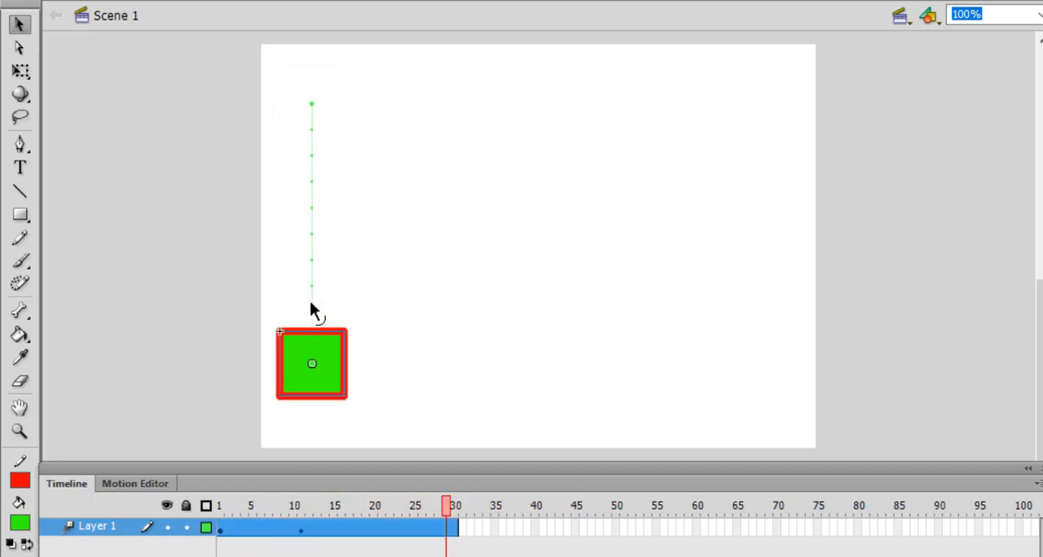
# Step: Compare the square at frames 1 and 11, and reposition it at frame 11 to the stage's upper-right corner
pyautogui.click(222, 531)
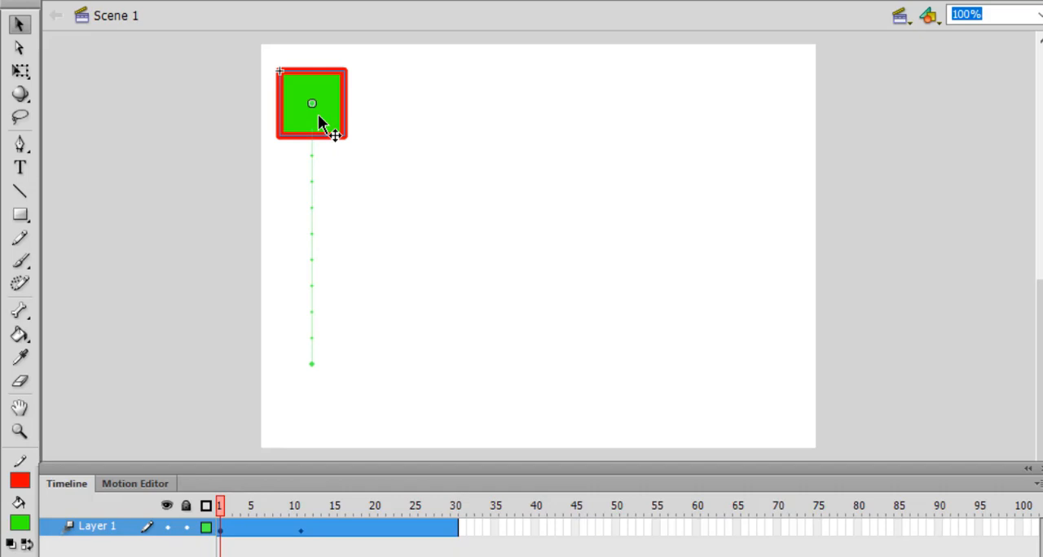
pyautogui.click(302, 537)
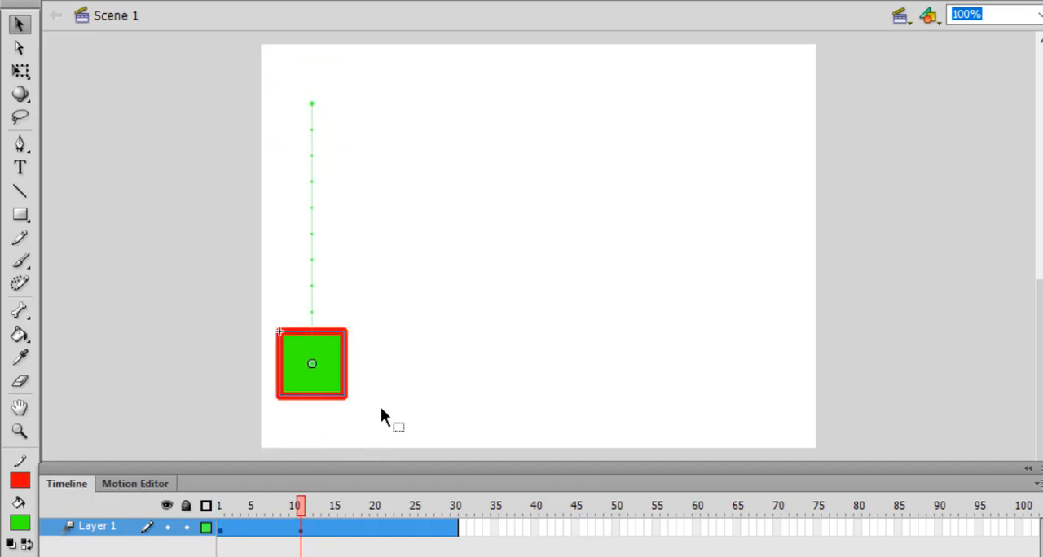
pyautogui.moveTo(328, 379); pyautogui.dragTo(593, 377)
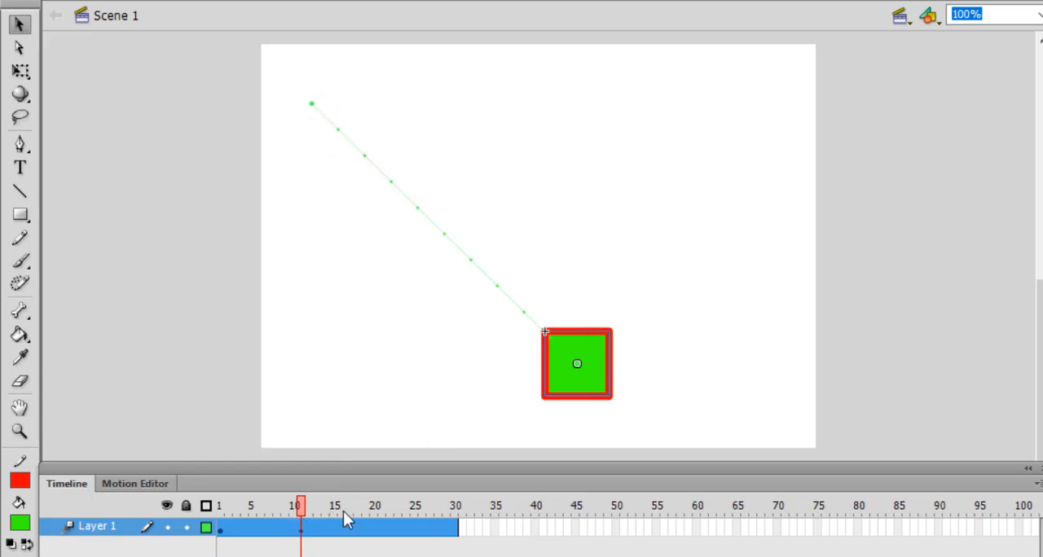
pyautogui.moveTo(572, 380); pyautogui.dragTo(707, 115)
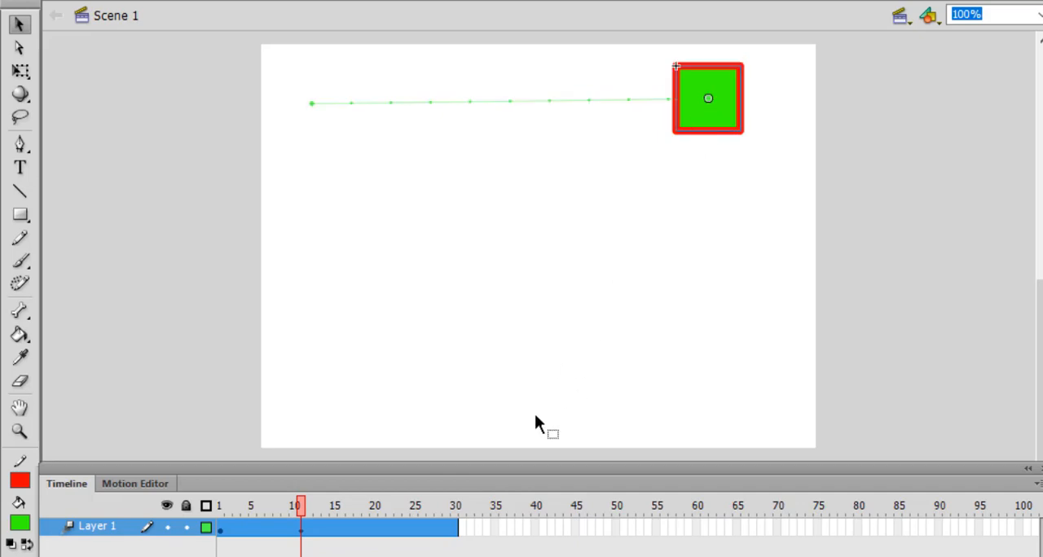
# Step: Move the square to the stage's lower-right corner at frame 25 and to its lower-left area at frame 30
pyautogui.click(413, 528)
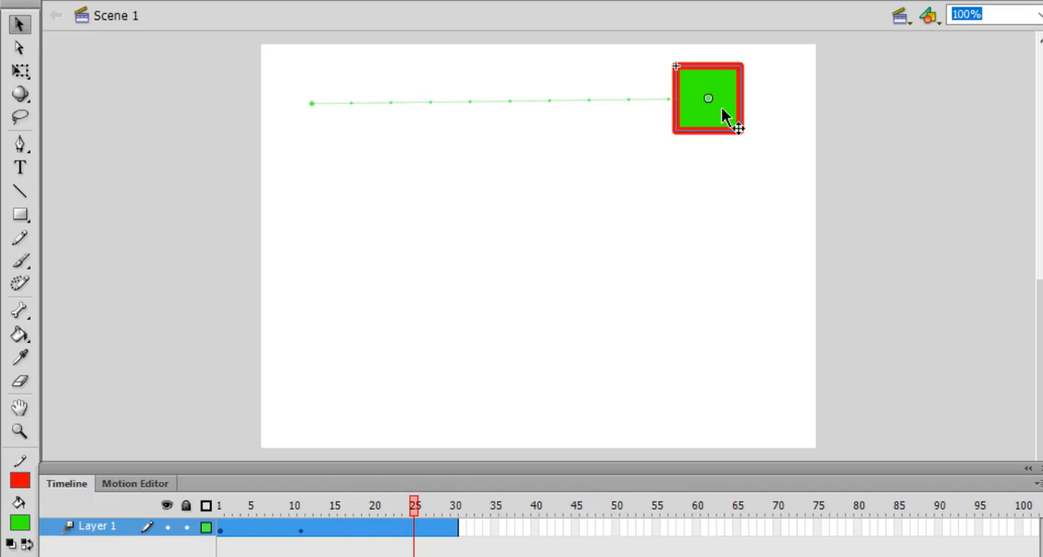
pyautogui.moveTo(721, 108); pyautogui.dragTo(717, 385)
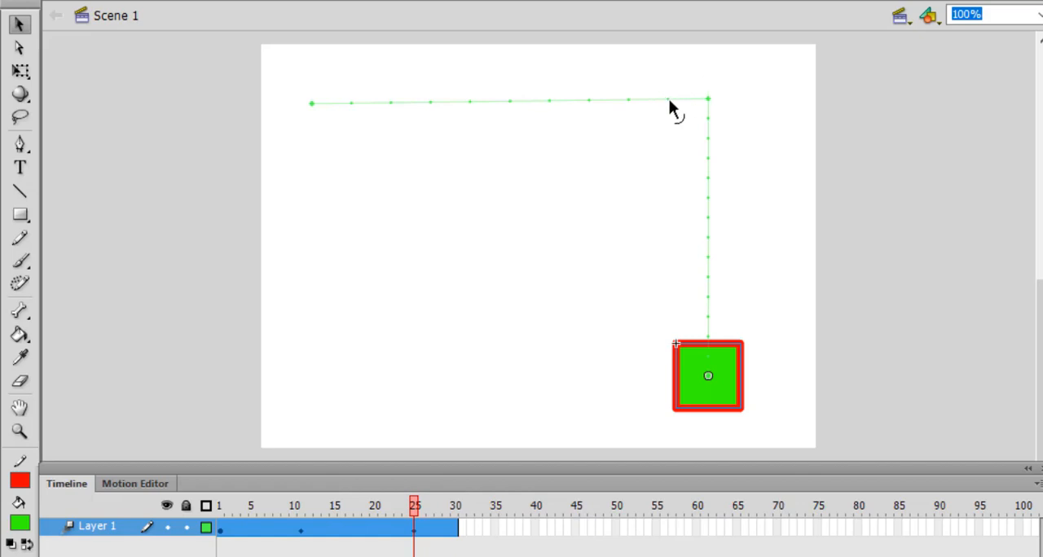
pyautogui.click(454, 530)
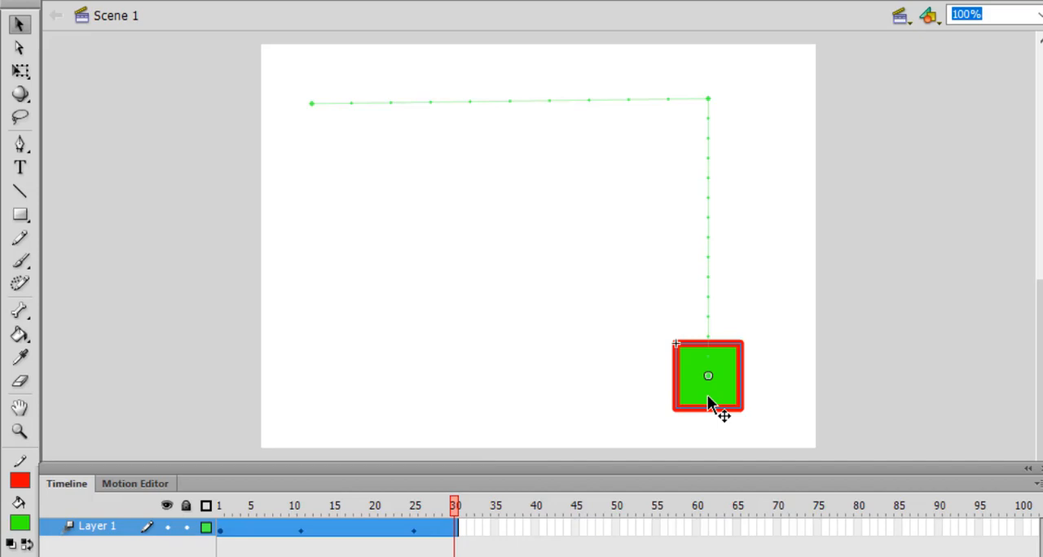
pyautogui.moveTo(708, 398); pyautogui.dragTo(342, 399)
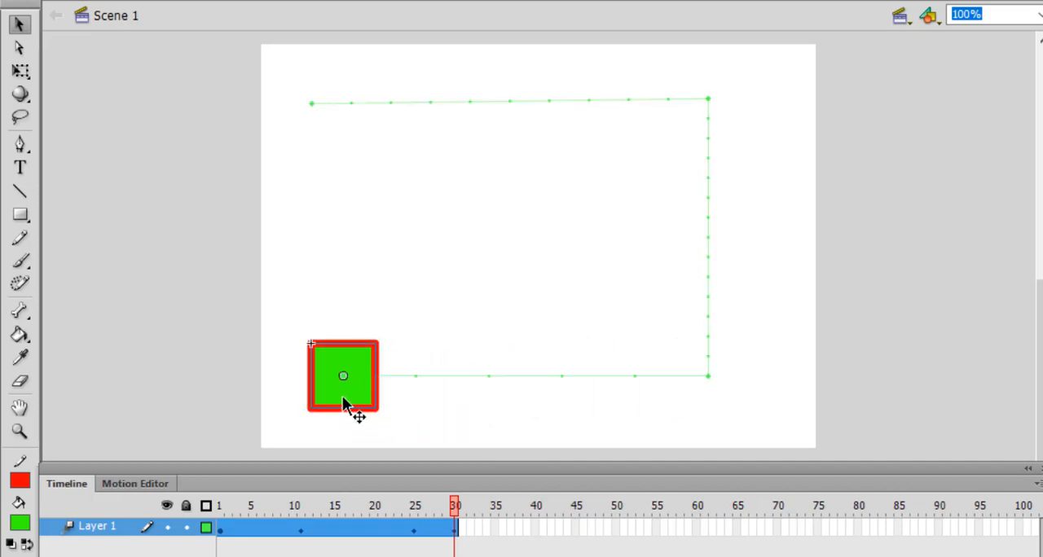
# Step: Play the animation and check the square's position at the keyframes on frames 1, 11, 25 and 30
pyautogui.press('Return')
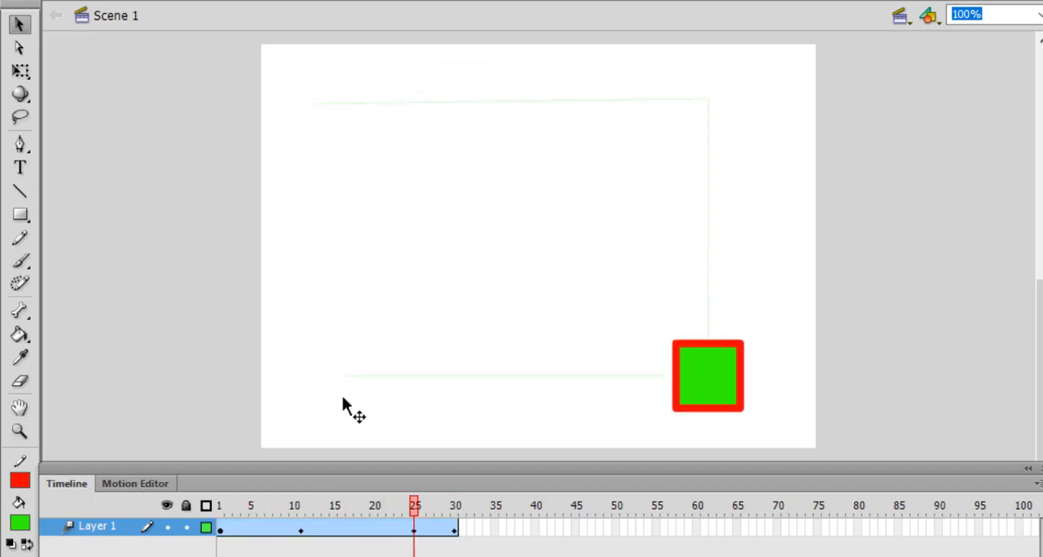
pyautogui.click(229, 532)
pyautogui.moveTo(257, 533); pyautogui.dragTo(300, 531)
pyautogui.click(221, 531)
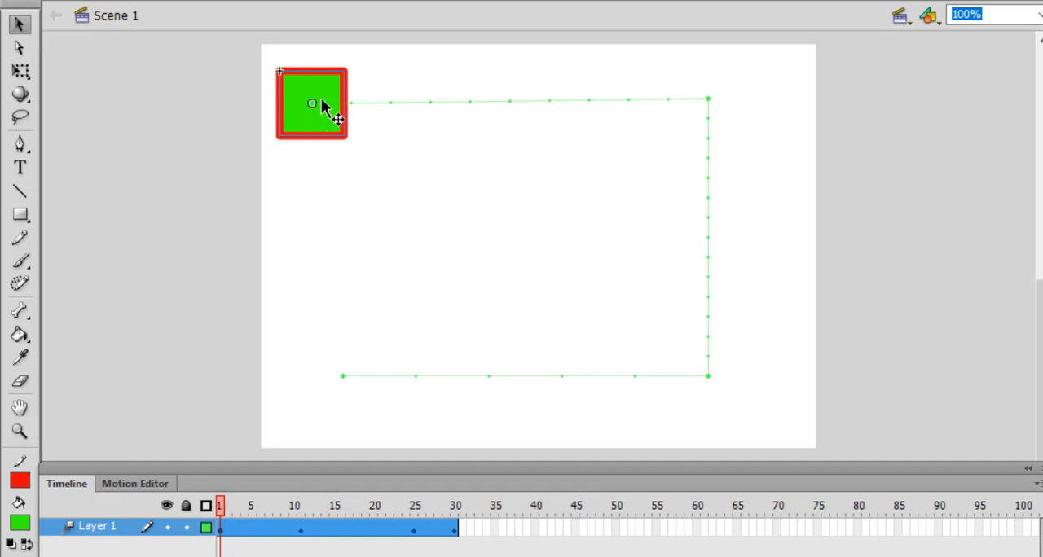
pyautogui.click(300, 528)
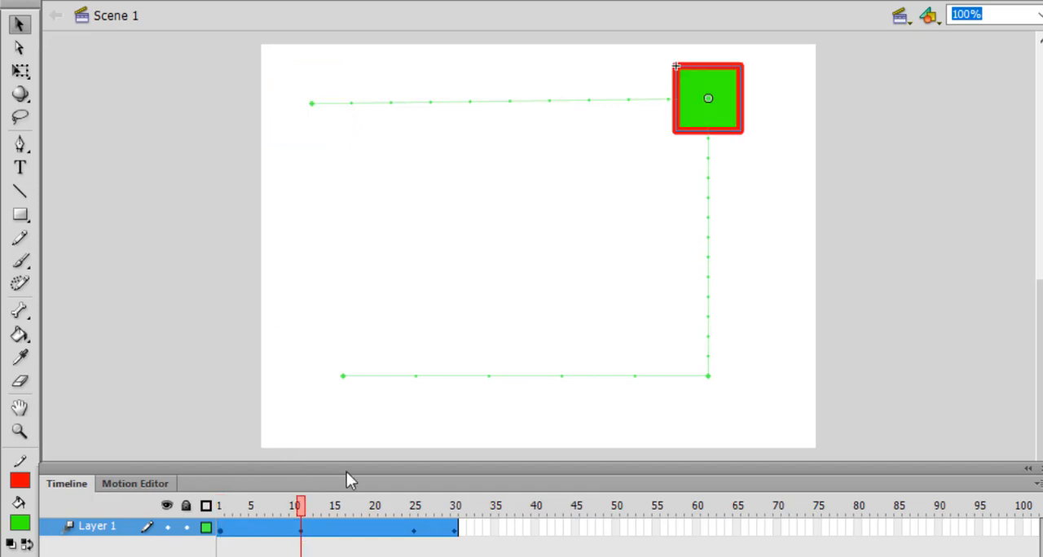
pyautogui.click(415, 530)
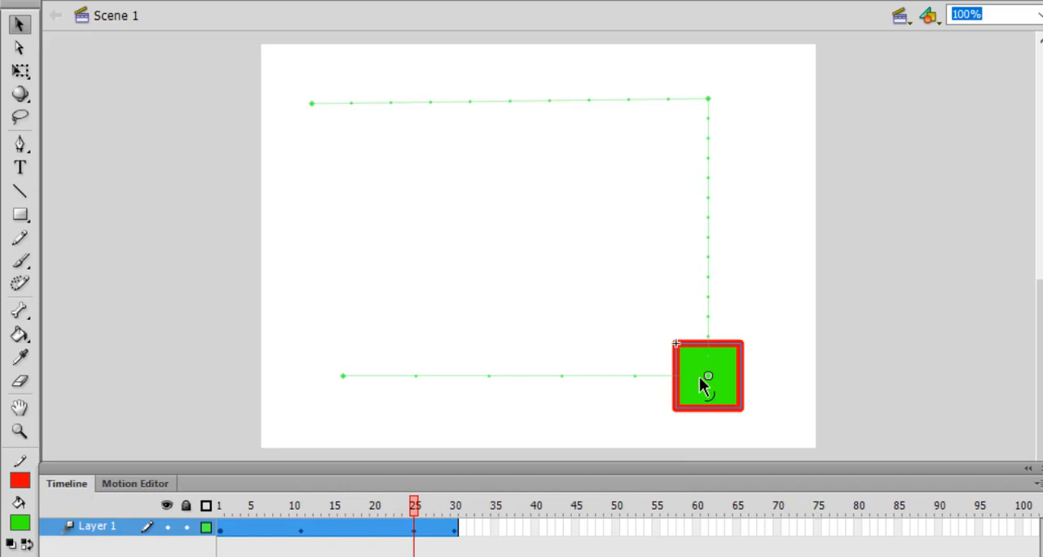
pyautogui.click(454, 530)
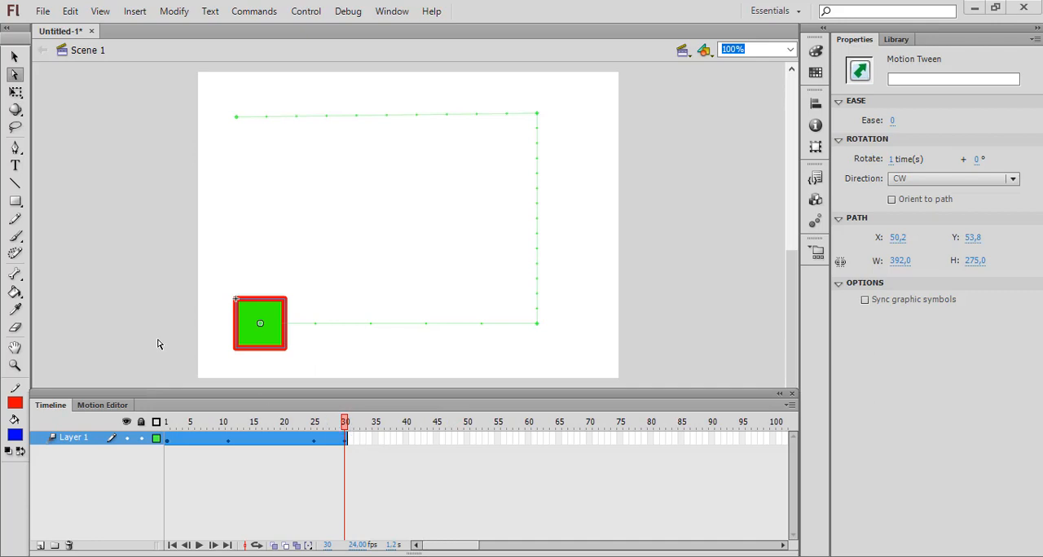
# Step: Play the rotating tween from frame 8, test the movie in its own preview window, and close the preview
pyautogui.click(210, 422)
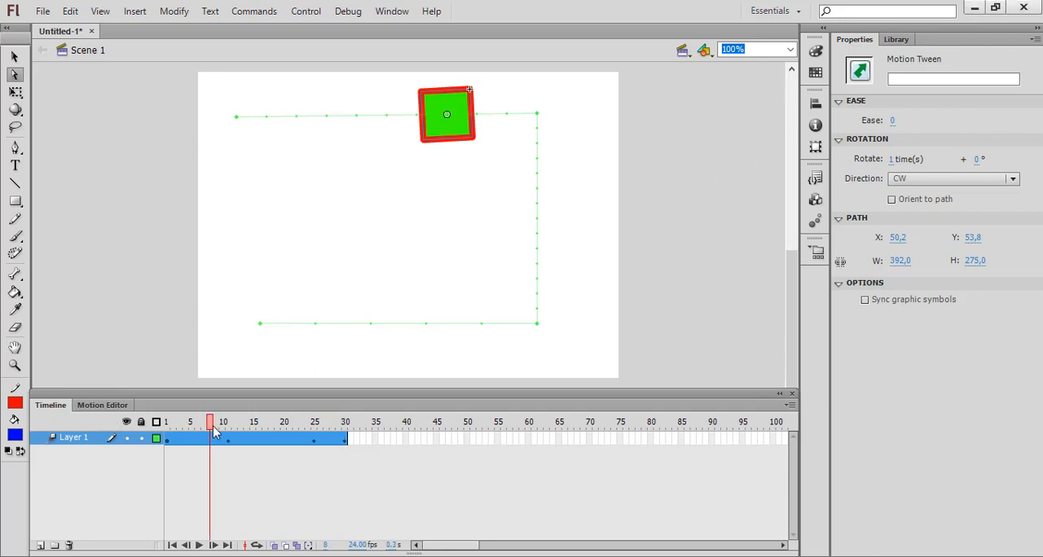
pyautogui.press('Return')
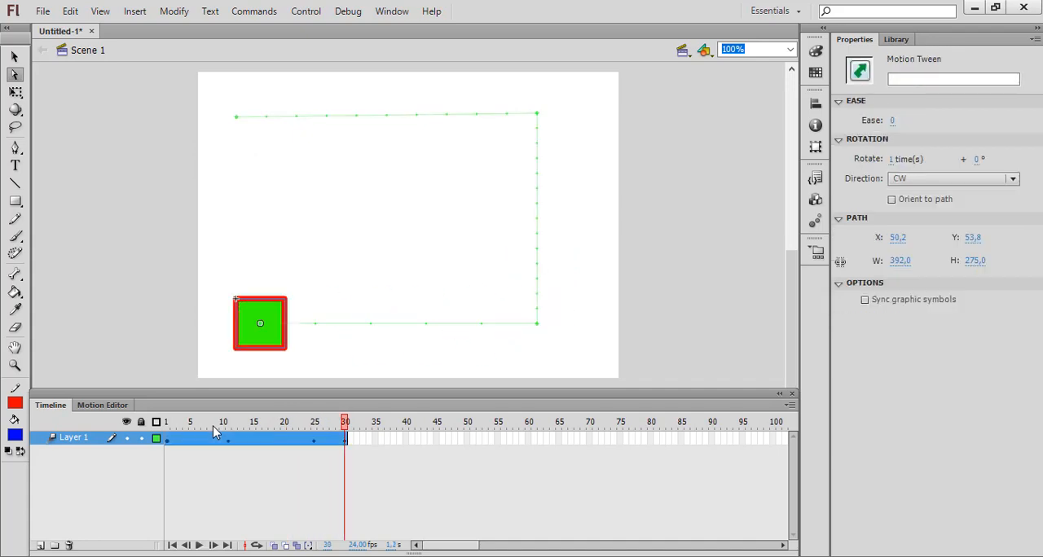
pyautogui.hotkey('ctrl', 'Return')
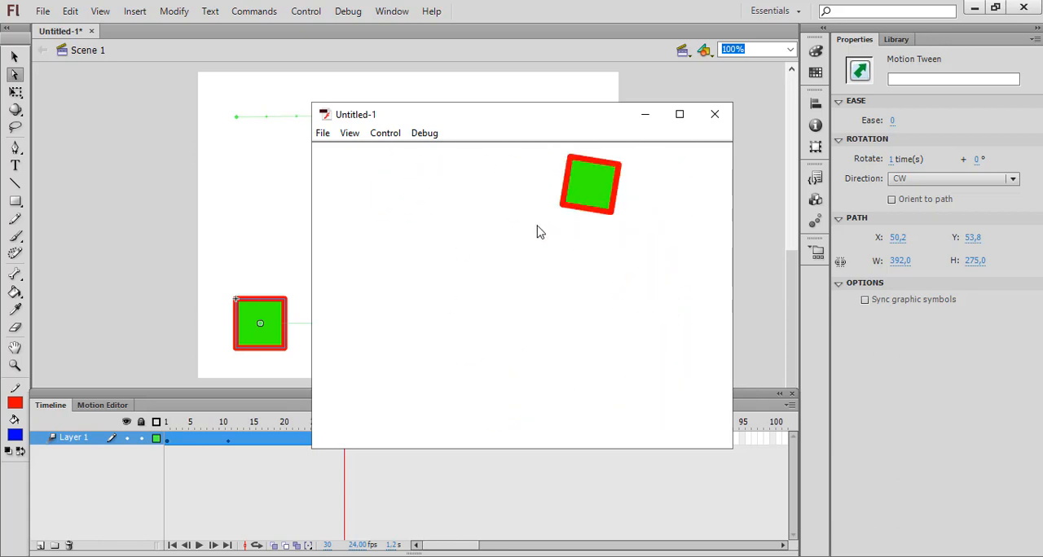
pyautogui.click(722, 122)
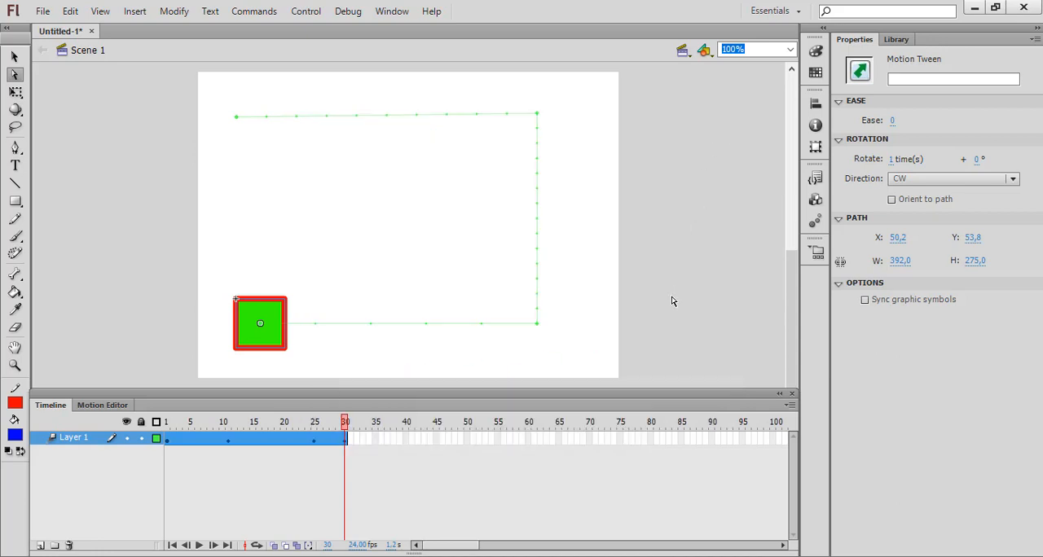
# Step: Insert frames from frame 27 onward to lengthen the motion tween to frame 45
pyautogui.click(328, 425)
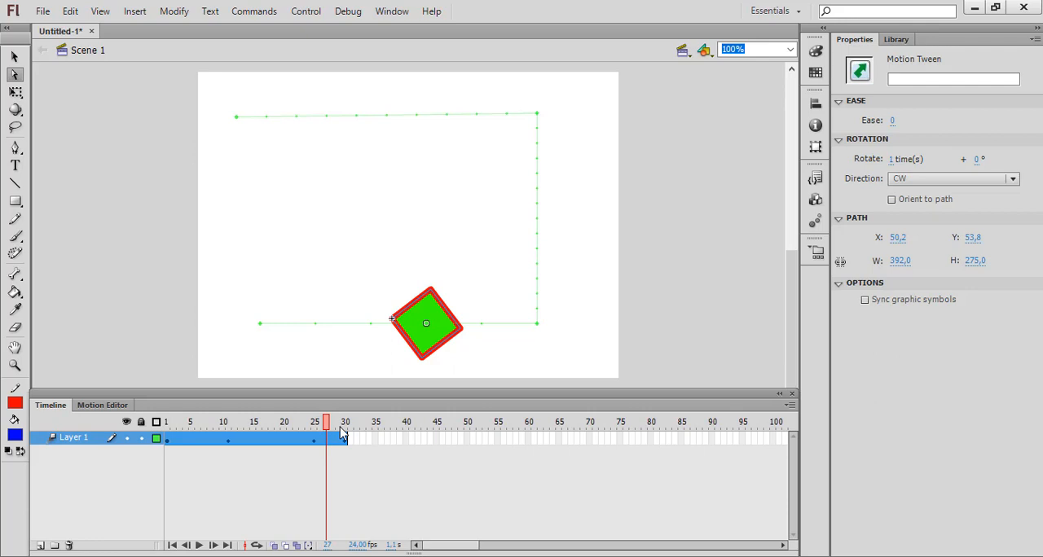
pyautogui.press('F5')
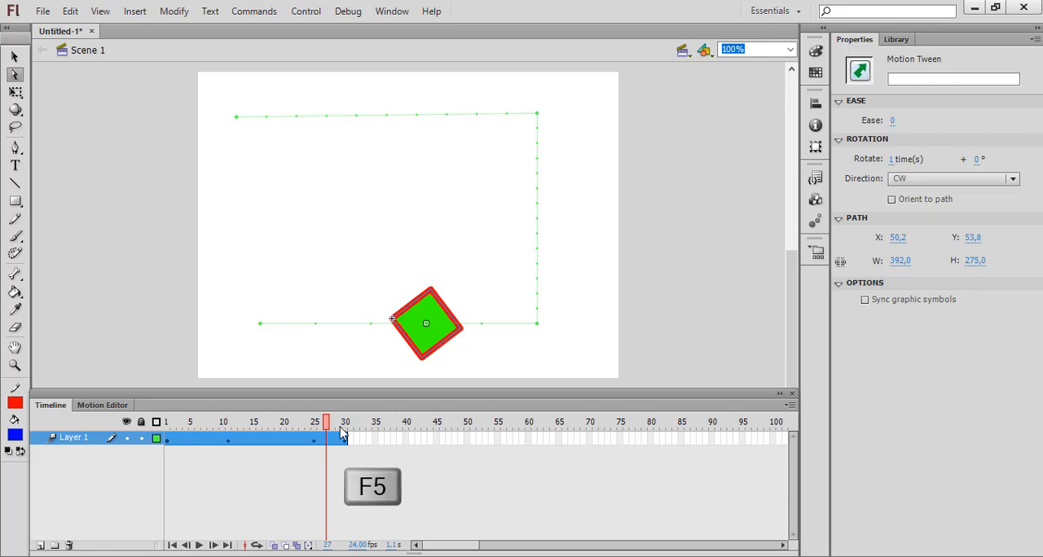
pyautogui.click(326, 461)
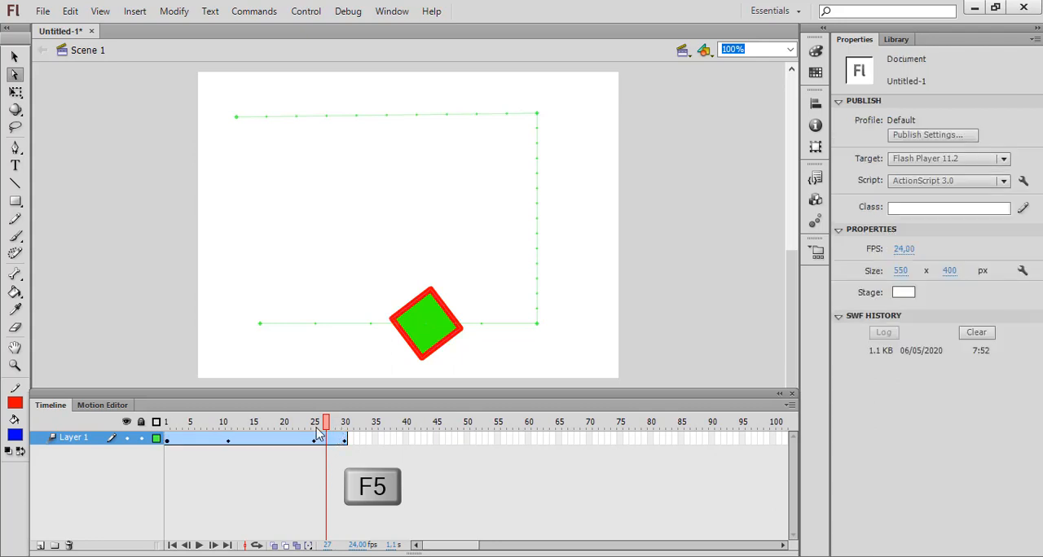
pyautogui.press('F5')
pyautogui.press('F5')
pyautogui.press('F5')
pyautogui.press('F5')
pyautogui.press('F5')
pyautogui.press('F5')
pyautogui.press('F5')
pyautogui.press('F5')
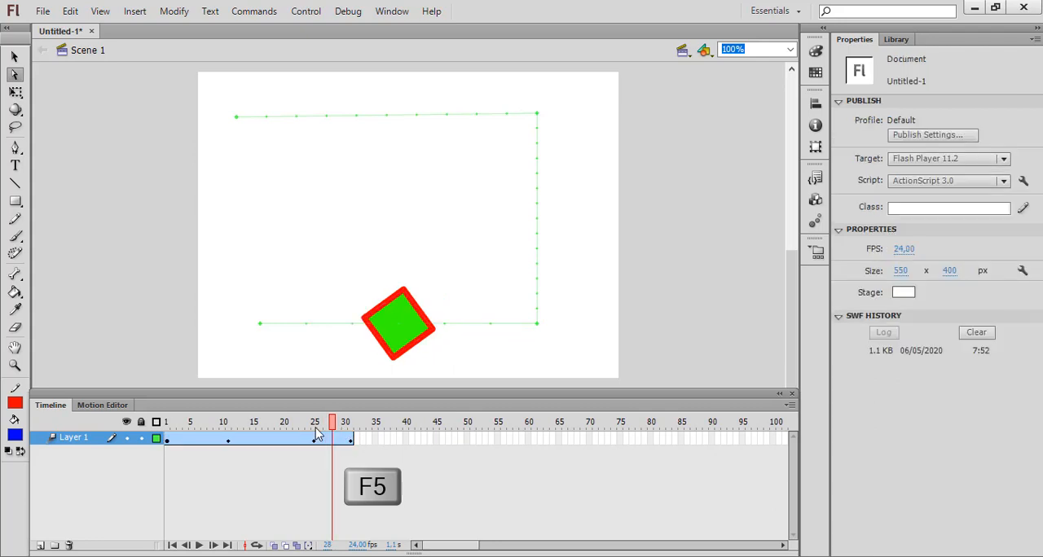
pyautogui.press('F5')
pyautogui.press('F5')
pyautogui.press('F5')
pyautogui.press('F5')
pyautogui.press('F5')
pyautogui.press('F5')
pyautogui.press('F5')
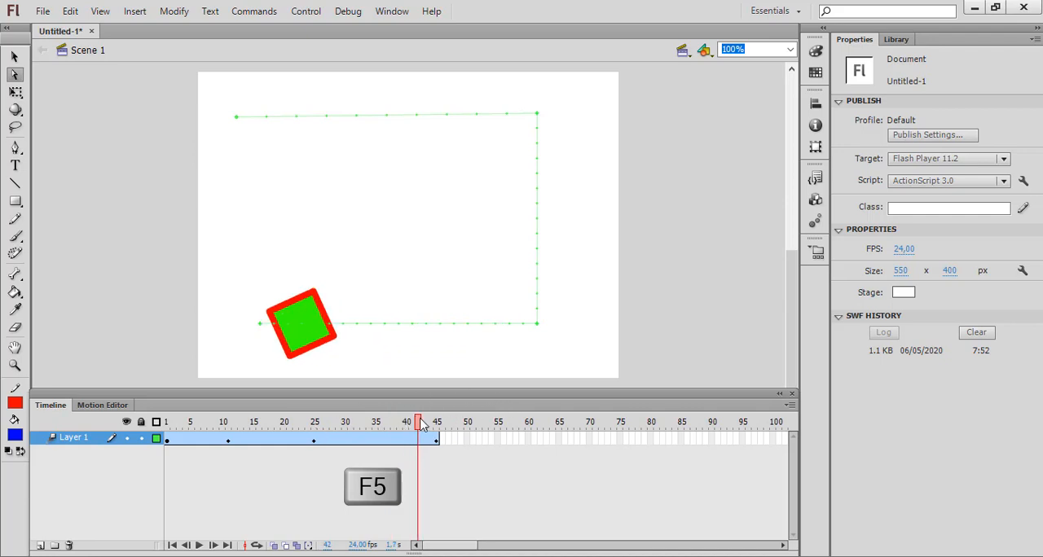
# Step: Check the square's position near frame 32 and undo the recent frame insertions to bring the tween's end back to frame 31
pyautogui.moveTo(416, 426); pyautogui.dragTo(363, 445)
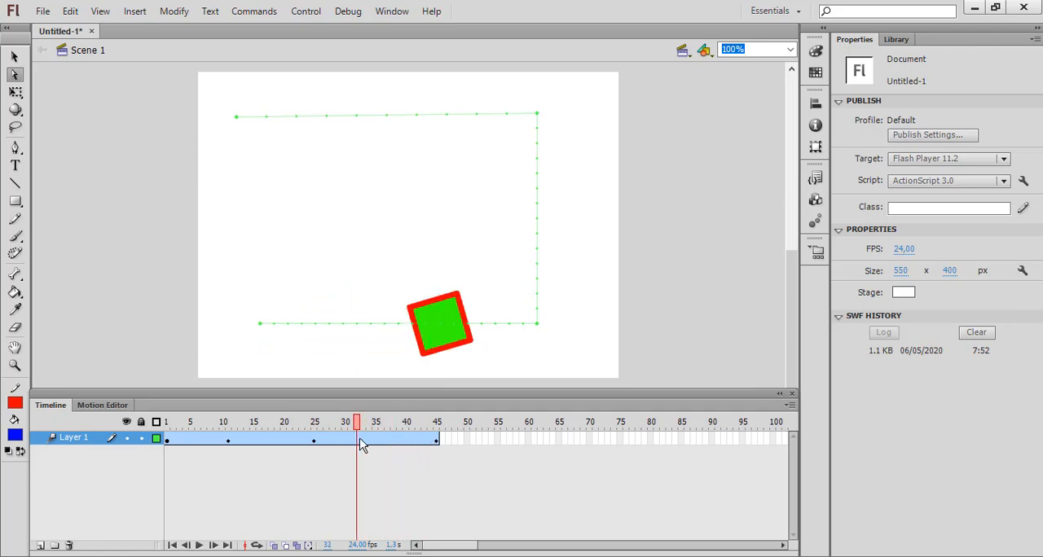
pyautogui.hotkey('ctrl', 'z')
pyautogui.hotkey('ctrl', 'z')
pyautogui.hotkey('ctrl', 'z')
pyautogui.hotkey('ctrl', 'z')
pyautogui.hotkey('ctrl', 'z')
pyautogui.hotkey('ctrl', 'z')
pyautogui.hotkey('ctrl', 'z')
pyautogui.hotkey('ctrl', 'z')
pyautogui.hotkey('ctrl', 'z')
pyautogui.hotkey('ctrl', 'z')
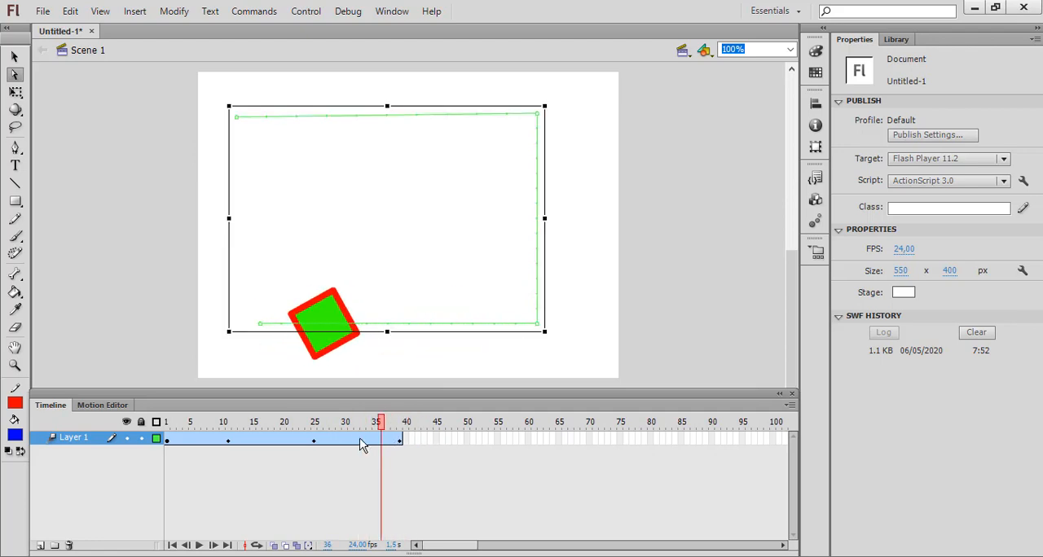
pyautogui.hotkey('ctrl', 'z')
pyautogui.hotkey('ctrl', 'z')
pyautogui.hotkey('ctrl', 'z')
pyautogui.hotkey('ctrl', 'z')
pyautogui.hotkey('ctrl', 'z')
pyautogui.hotkey('ctrl', 'z')
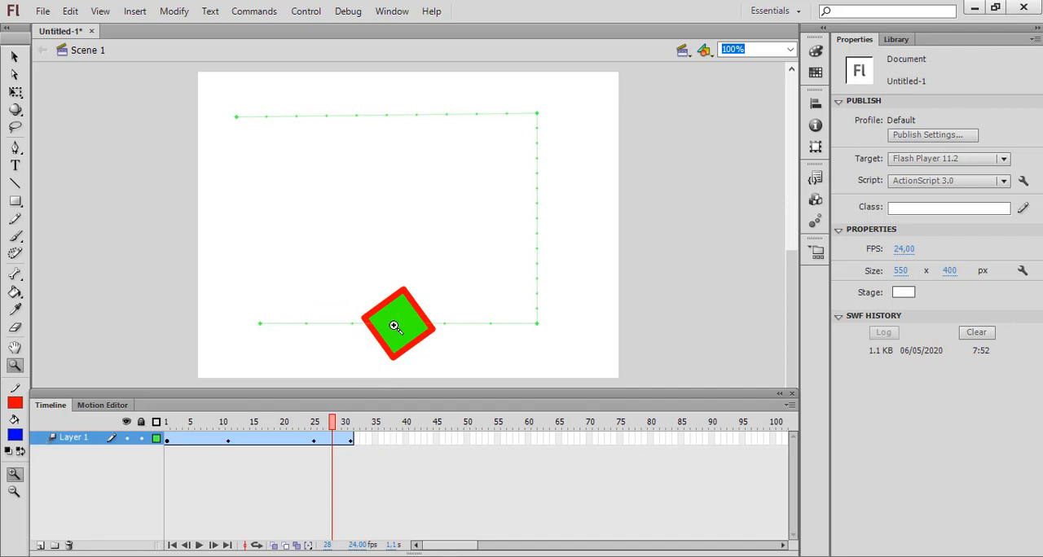
# Step: Insert frames between the last two keyframes until the motion tween again ends at frame 45
pyautogui.press('F5')
pyautogui.press('F5')
pyautogui.press('F5')
pyautogui.press('F5')
pyautogui.press('F5')
pyautogui.press('F5')
pyautogui.press('F5')
pyautogui.press('F5')
pyautogui.press('F5')
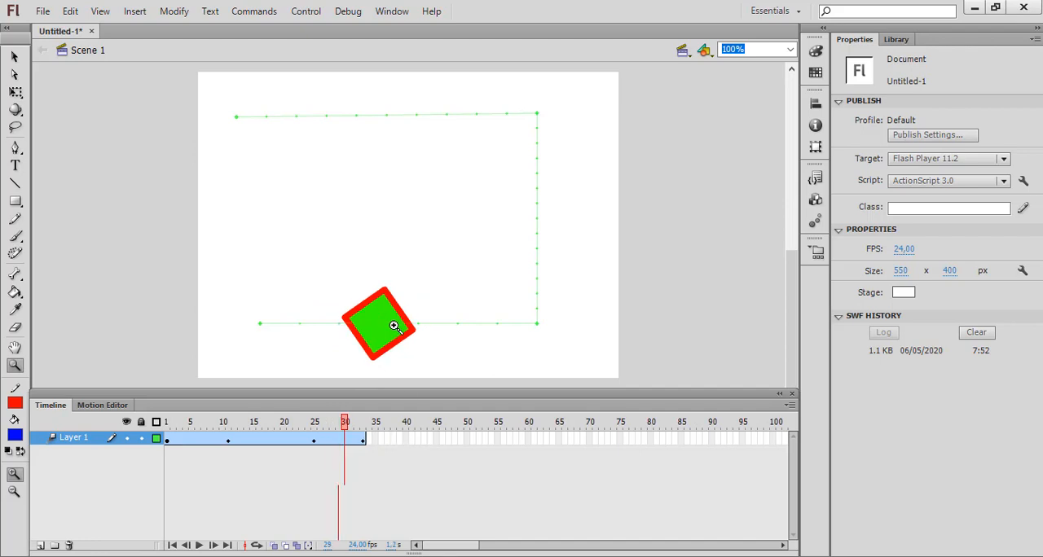
pyautogui.press('F5')
pyautogui.press('F5')
pyautogui.press('F5')
pyautogui.press('F5')
pyautogui.press('F5')
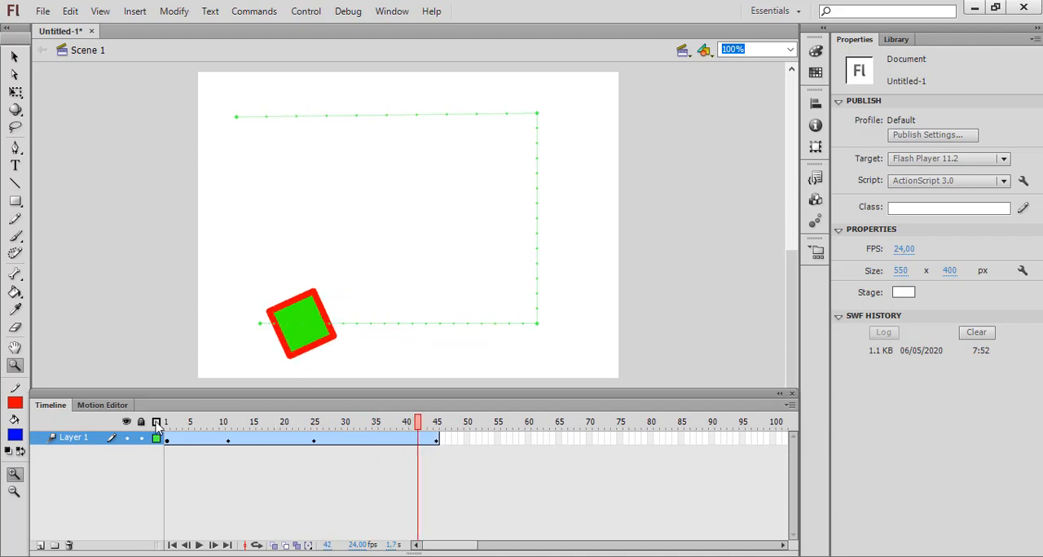
# Step: Insert frames at frame 6 until the motion tween ends at frame 70, and test the movie in its preview window
pyautogui.click(198, 439)
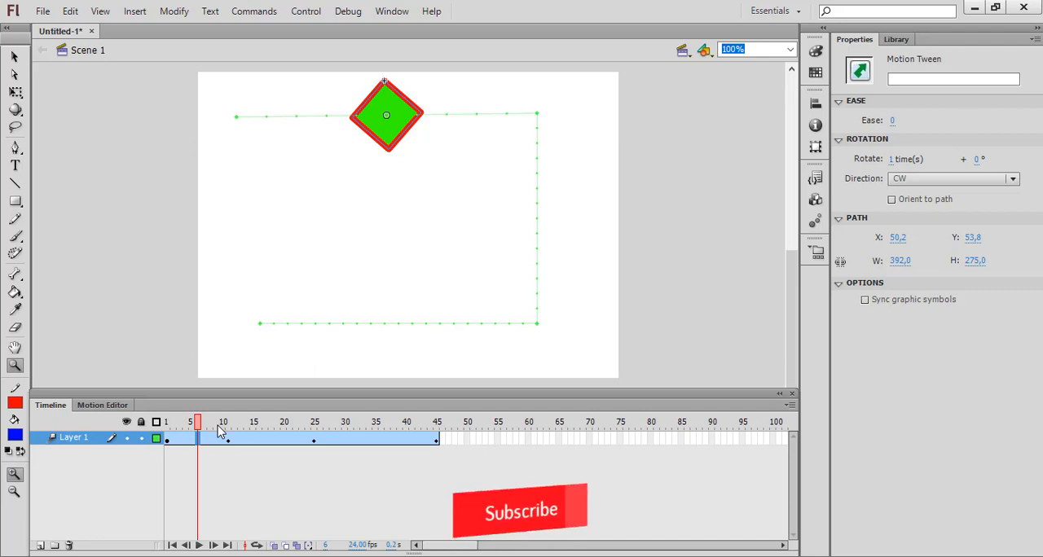
pyautogui.press('F5')
pyautogui.press('F5')
pyautogui.press('F5')
pyautogui.press('F5')
pyautogui.press('F5')
pyautogui.press('F5')
pyautogui.press('F5')
pyautogui.press('F5')
pyautogui.press('F5')
pyautogui.press('F5')
pyautogui.press('F5')
pyautogui.press('F5')
pyautogui.press('F5')
pyautogui.press('F5')
pyautogui.press('F5')
pyautogui.press('F5')
pyautogui.press('F5')
pyautogui.press('F5')
pyautogui.press('F5')
pyautogui.press('F5')
pyautogui.press('F5')
pyautogui.press('F5')
pyautogui.press('F5')
pyautogui.press('F5')
pyautogui.press('F5')
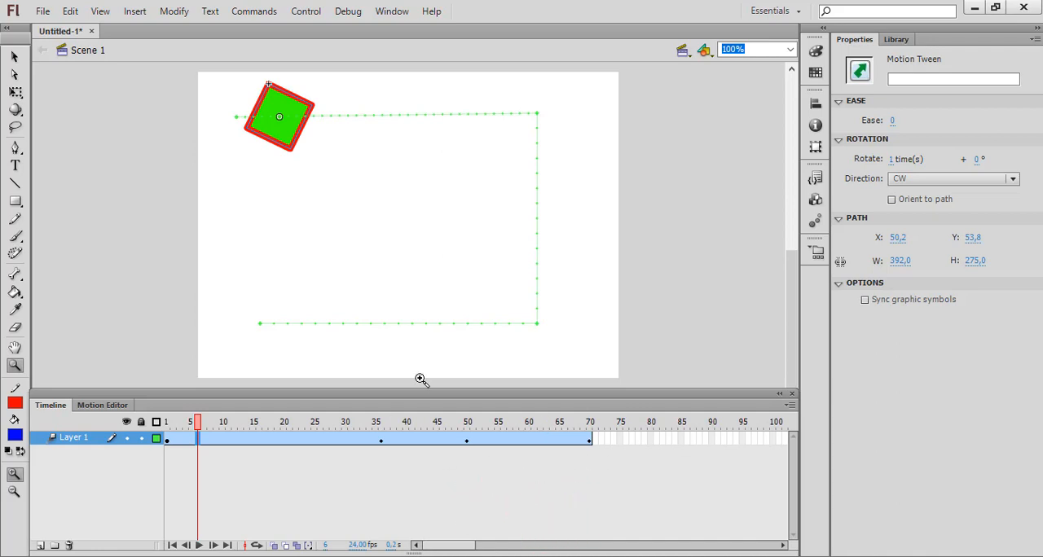
pyautogui.hotkey('ctrl', 'Return')
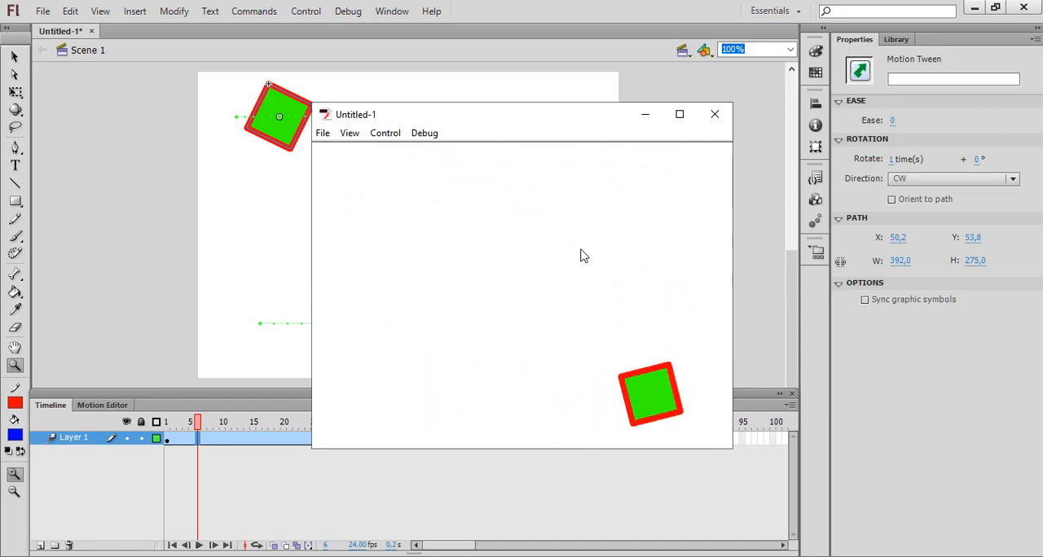
pyautogui.click(714, 115)
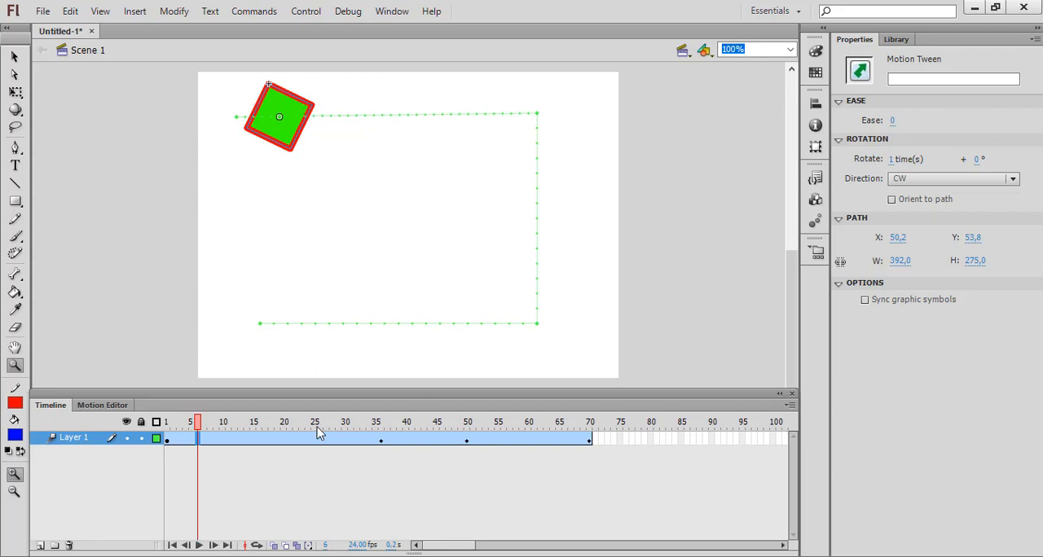
# Step: Set the motion tween's rotation direction to none and play the animation from frame 1
pyautogui.click(168, 438)
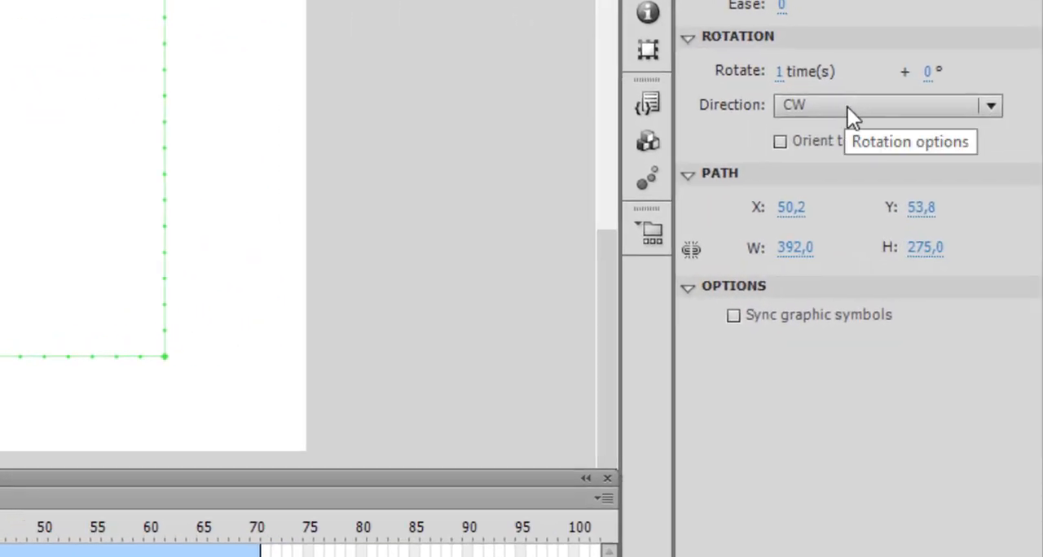
pyautogui.click(847, 107)
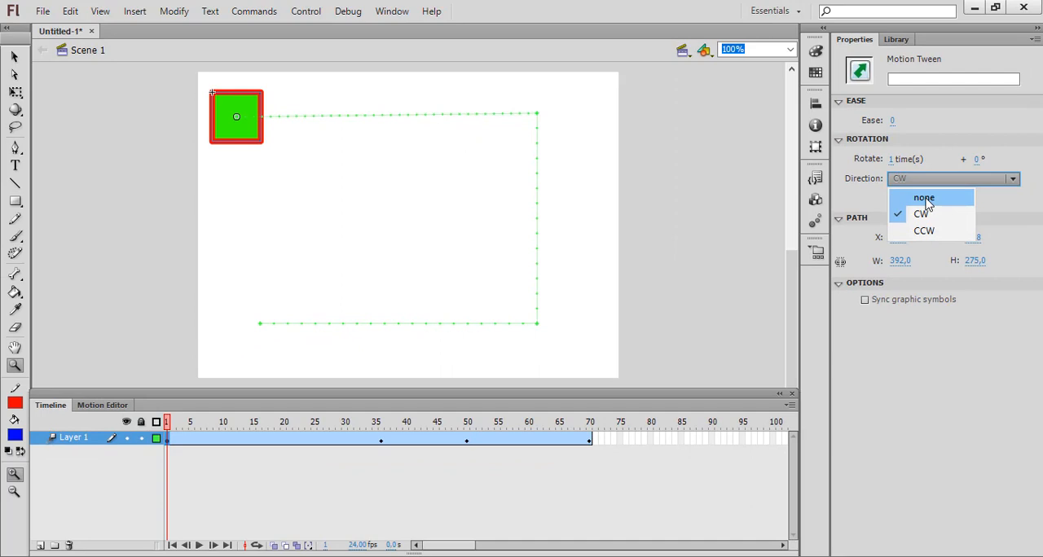
pyautogui.click(924, 198)
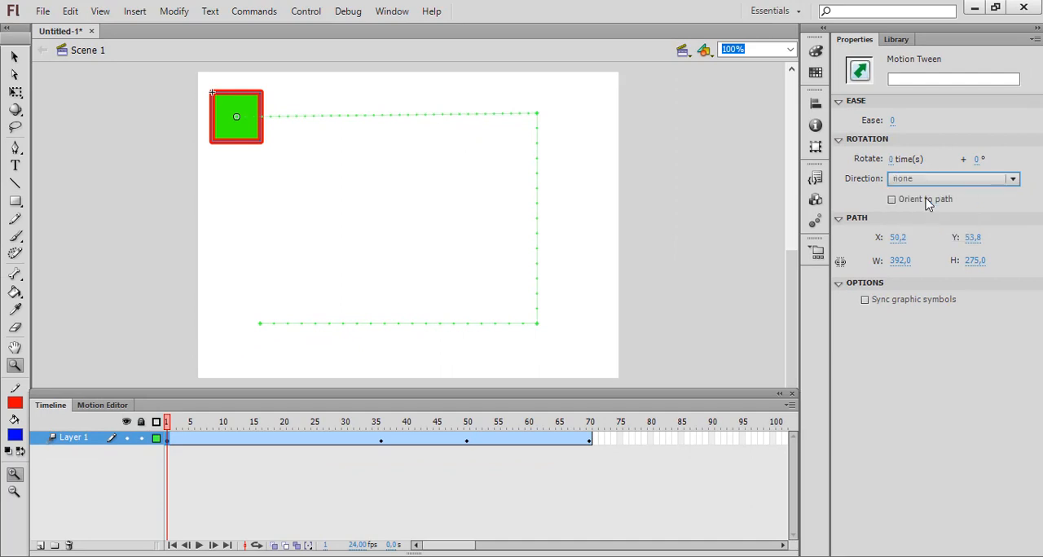
pyautogui.press('Return')
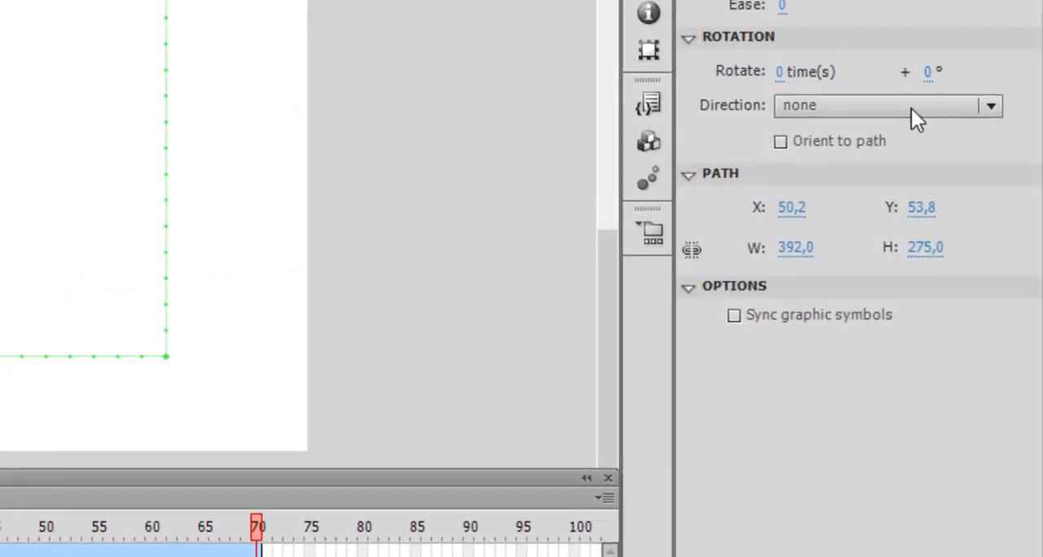
# Step: Set the motion tween's rotation direction to CW and play the animation
pyautogui.click(965, 179)
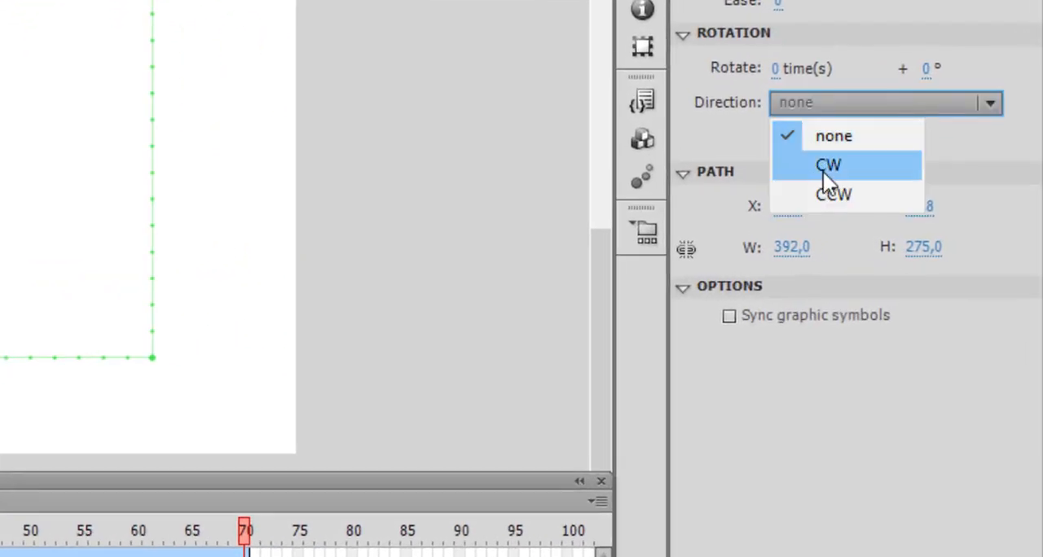
pyautogui.click(825, 174)
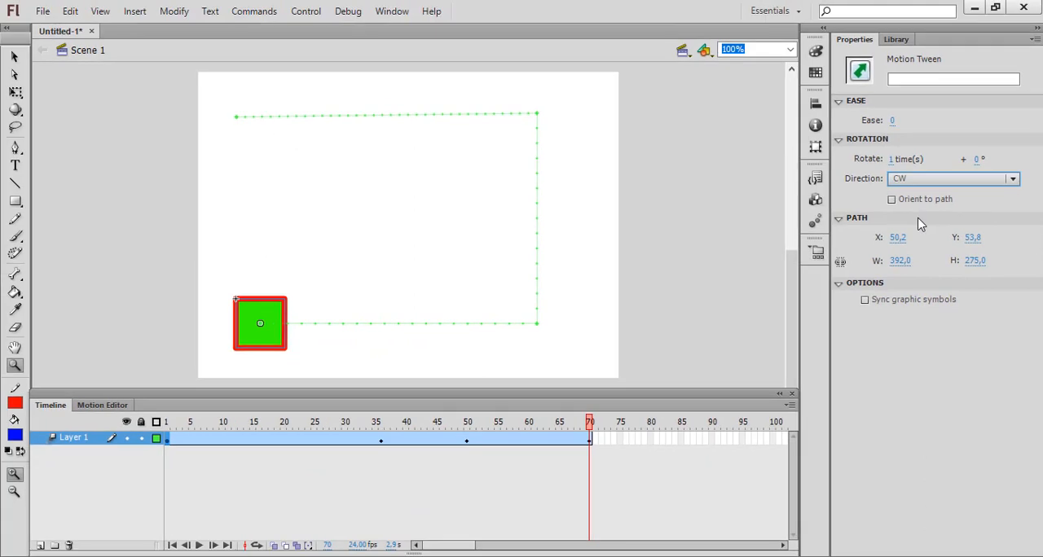
pyautogui.press('Return')
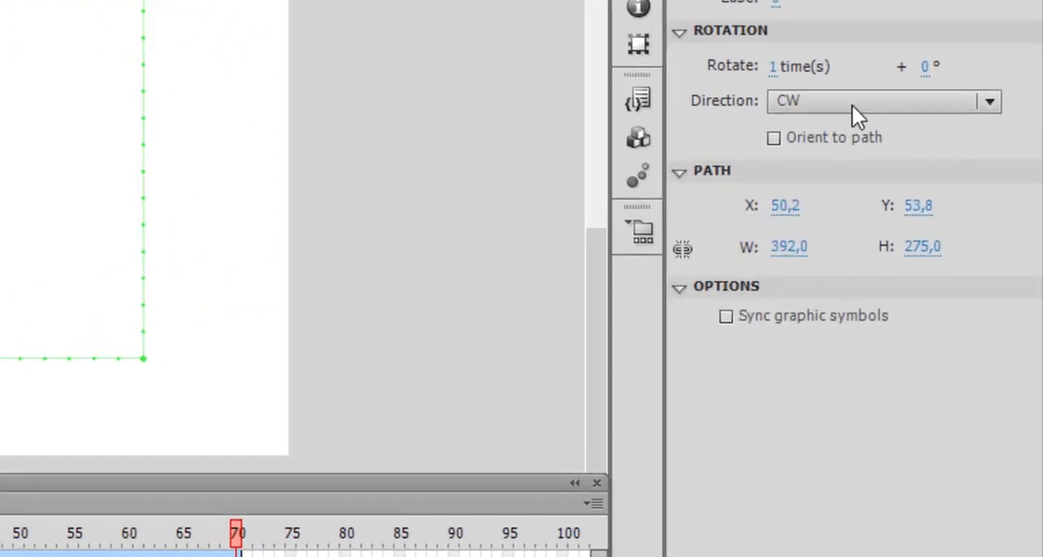
# Step: Set the motion tween's rotation direction to CCW and play the animation
pyautogui.click(925, 180)
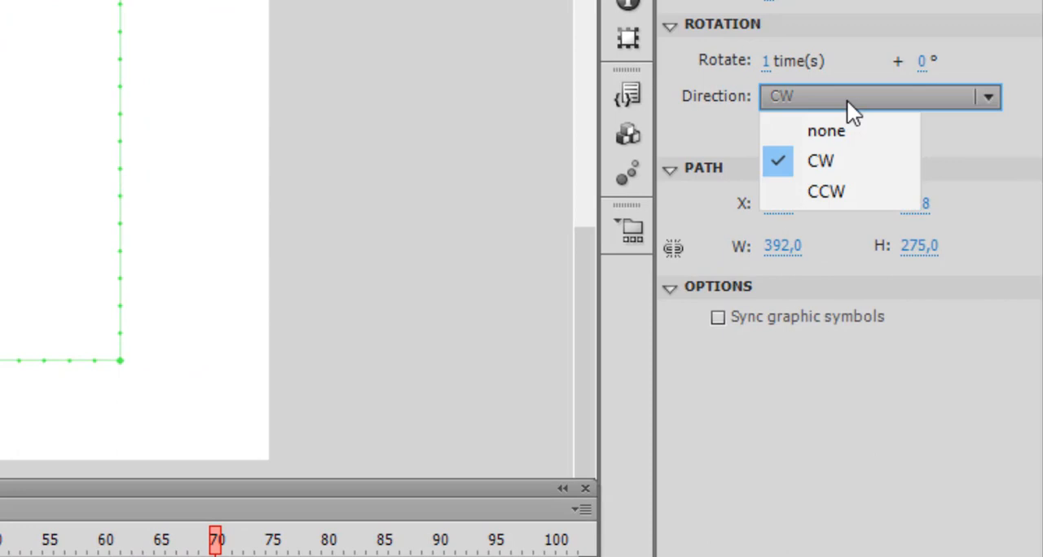
pyautogui.click(831, 190)
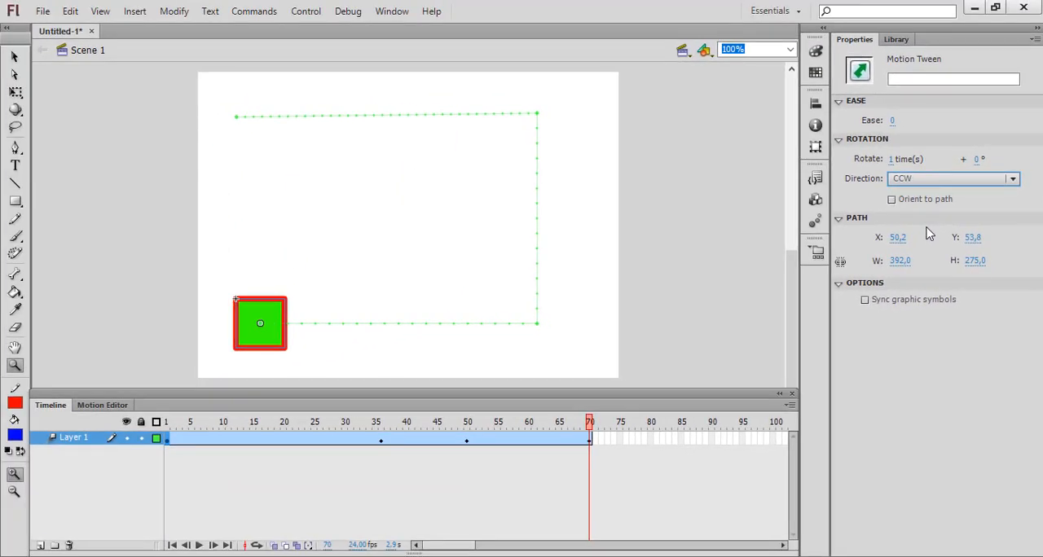
pyautogui.press('Return')
# Step: Move the playhead to frame 45 and remove frames until the motion tween ends at frame 67
pyautogui.click(431, 425)
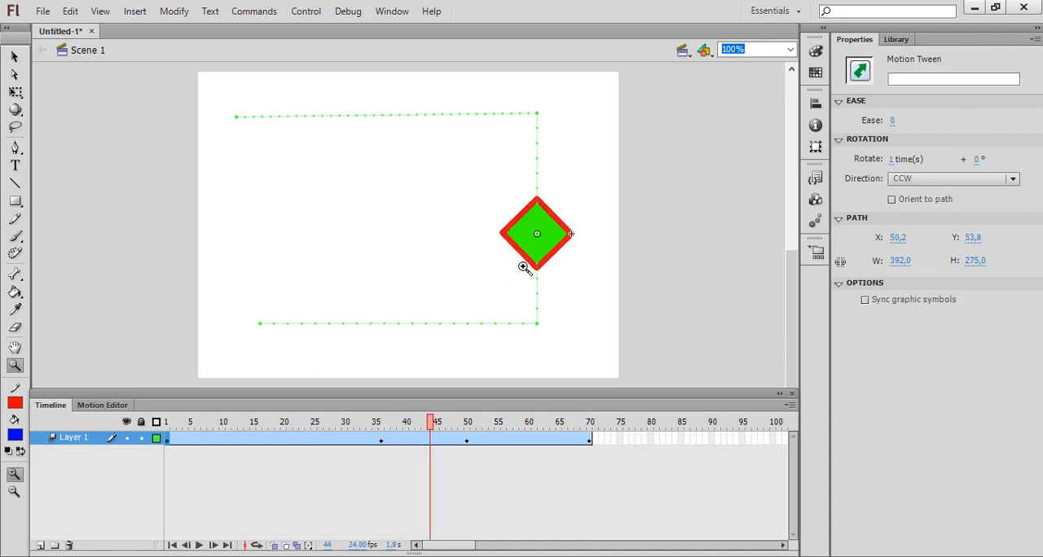
pyautogui.click(419, 425)
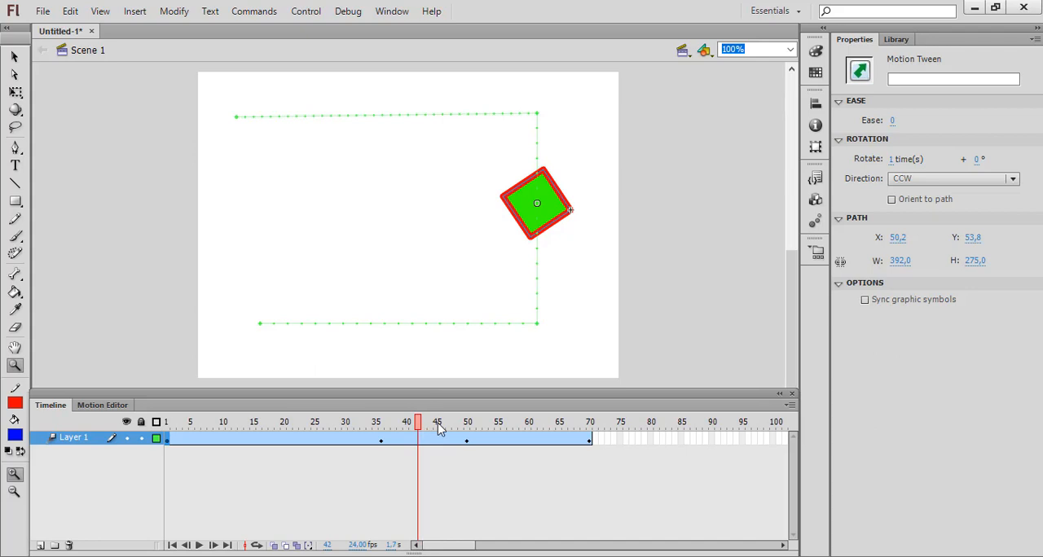
pyautogui.click(437, 425)
pyautogui.click(424, 425)
pyautogui.click(412, 425)
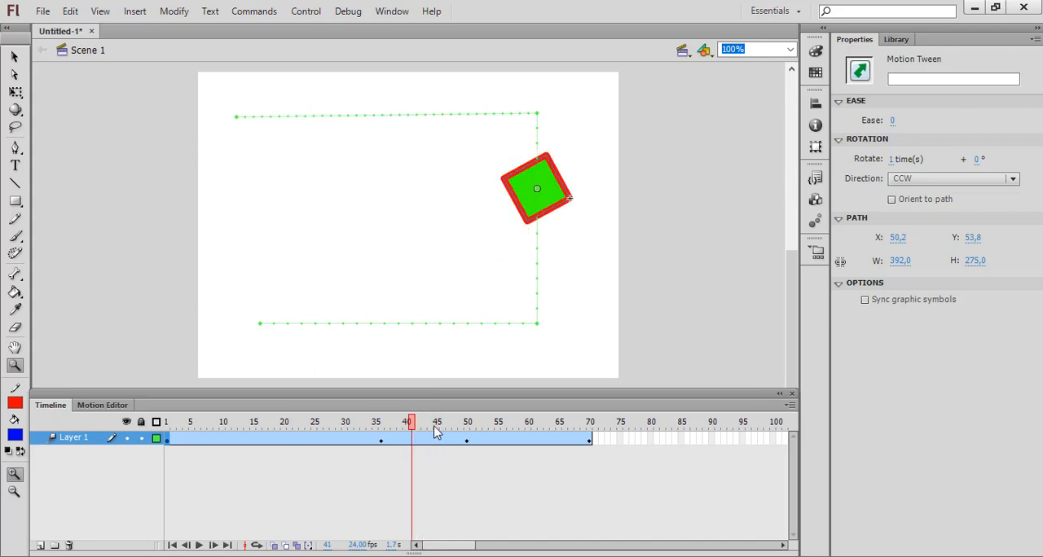
pyautogui.click(437, 430)
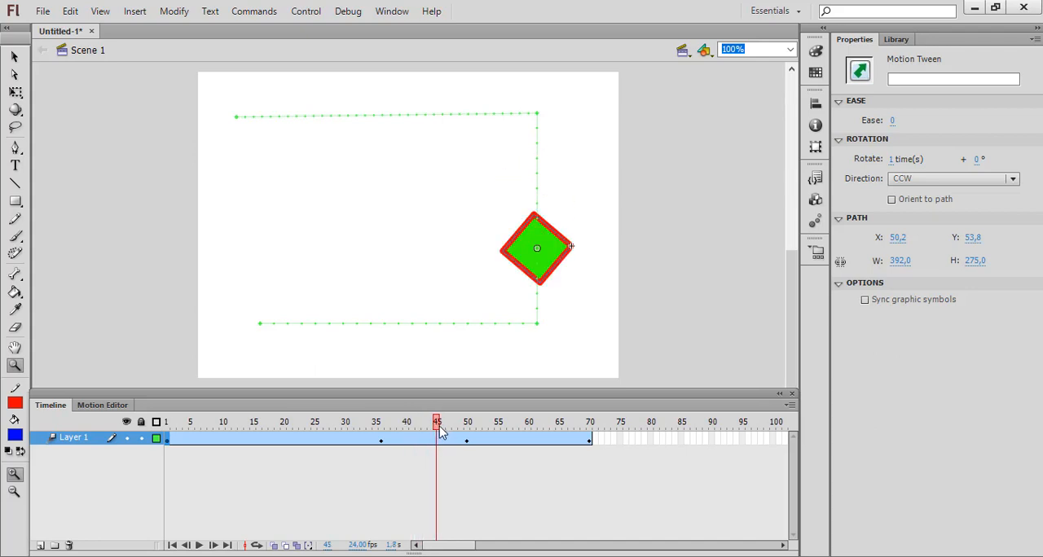
pyautogui.hotkey('shift', 'F5')
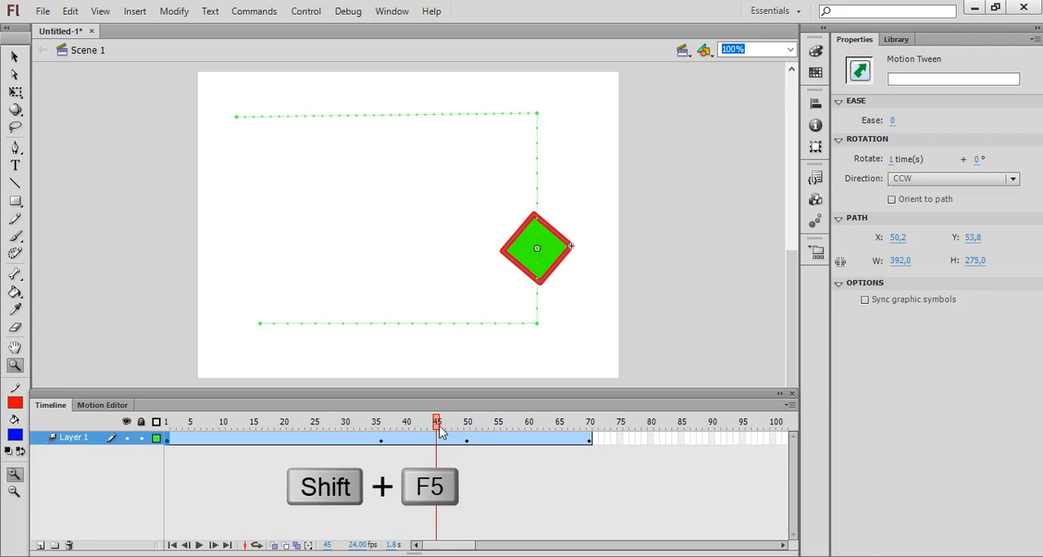
pyautogui.hotkey('shift', 'F5')
pyautogui.hotkey('shift', 'F5')
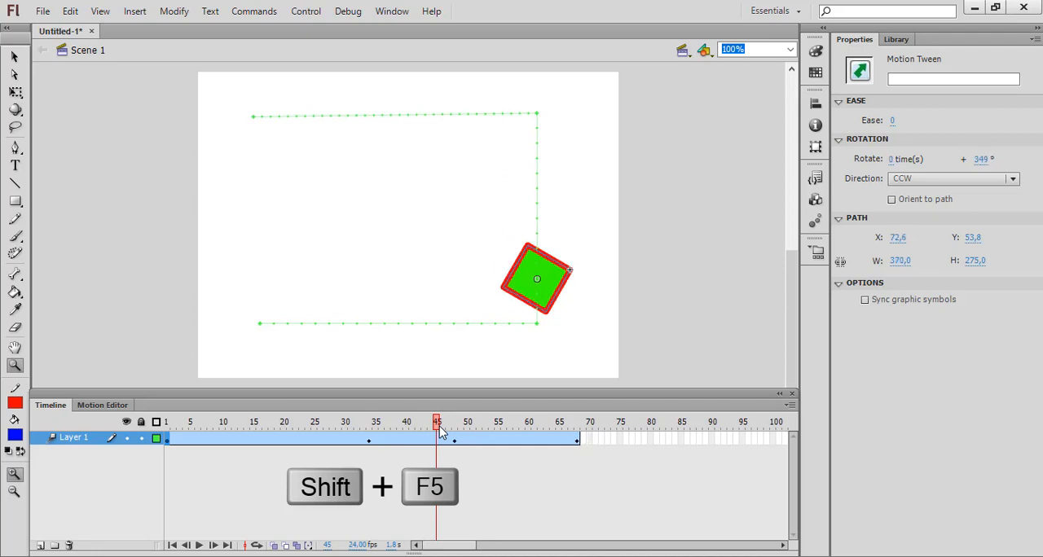
pyautogui.hotkey('shift', 'F5')
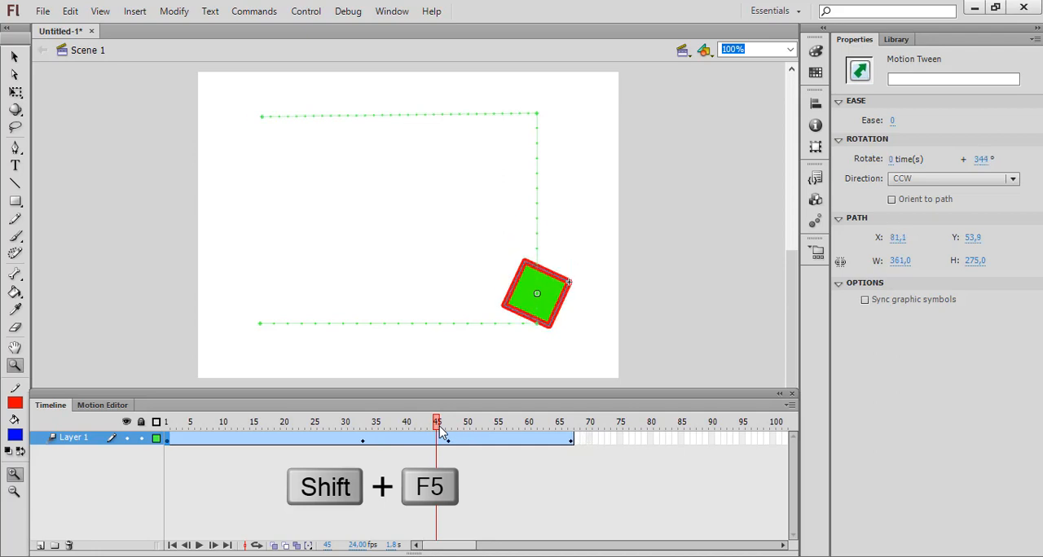
# Step: Remove frames between the middle keyframes, at frames 40 and 37, until the tween ends at frame 58, and test the movie
pyautogui.click(406, 441)
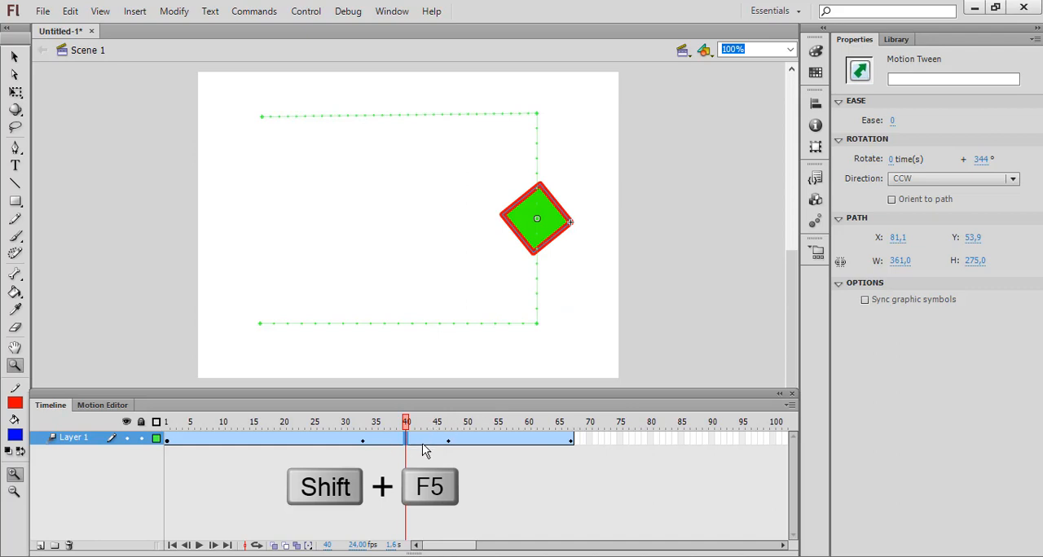
pyautogui.hotkey('shift', 'F5')
pyautogui.hotkey('shift', 'F5')
pyautogui.hotkey('shift', 'F5')
pyautogui.hotkey('shift', 'F5')
pyautogui.hotkey('shift', 'F5')
pyautogui.hotkey('shift', 'F5')
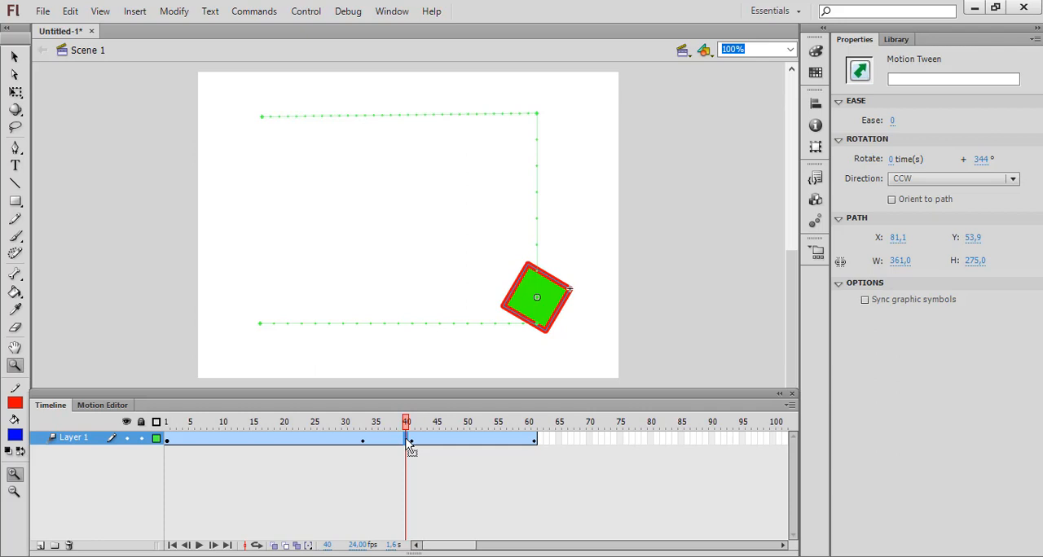
pyautogui.moveTo(407, 445); pyautogui.dragTo(388, 444)
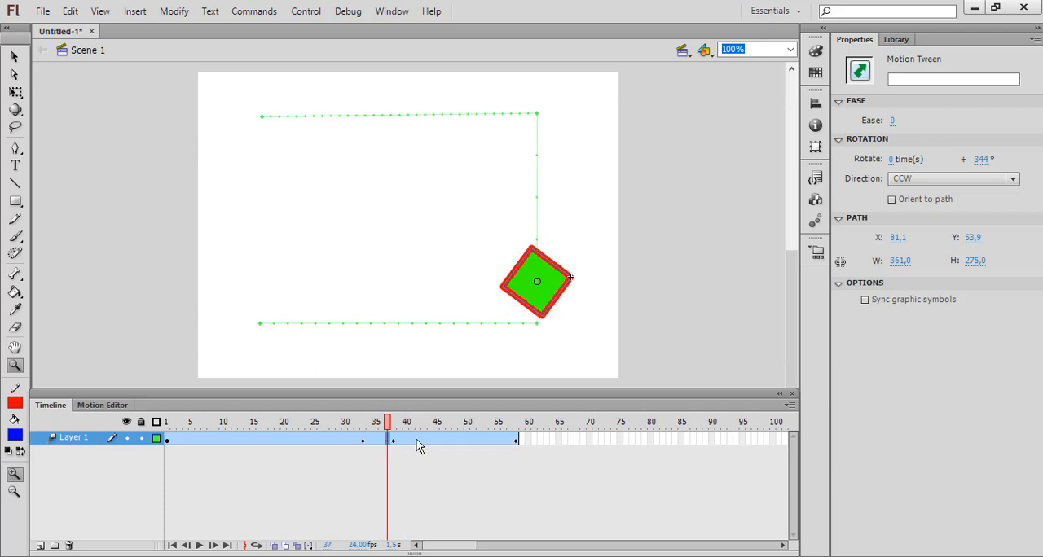
pyautogui.hotkey('ctrl', 'Return')
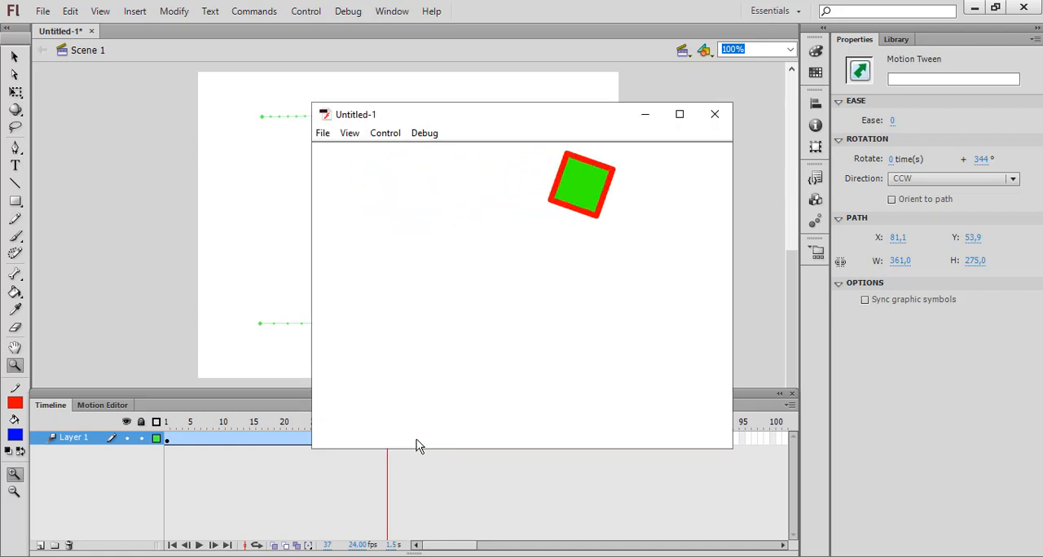
pyautogui.click(716, 114)
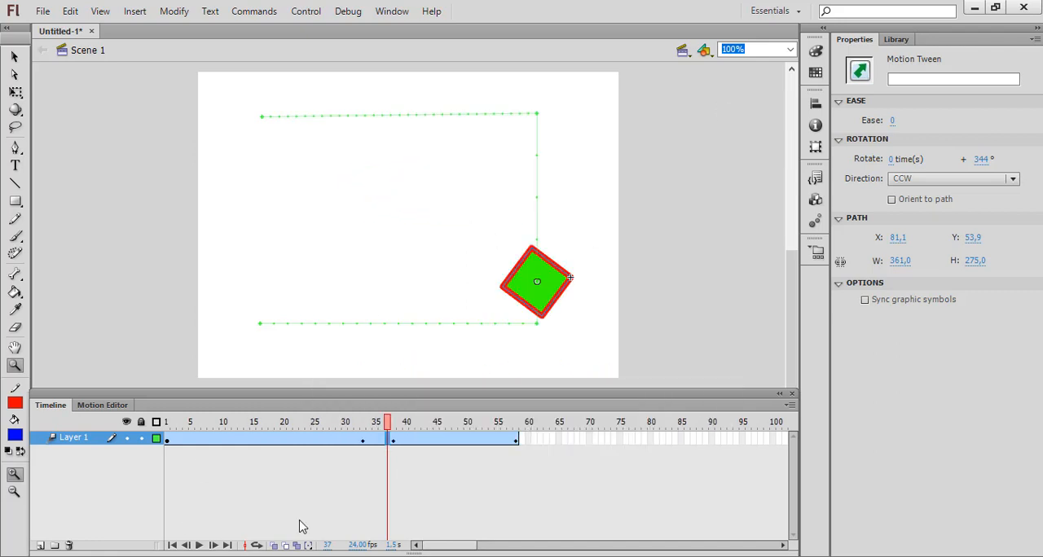
# Step: Check the square's position at frames 32 and 33, play the animation, and activate the Selection tool
pyautogui.click(362, 437)
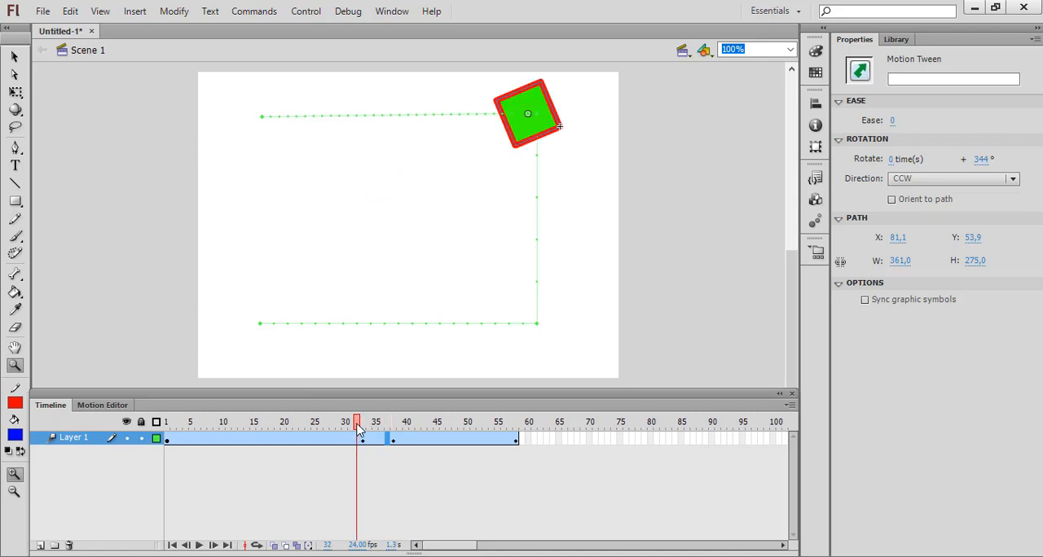
pyautogui.click(363, 428)
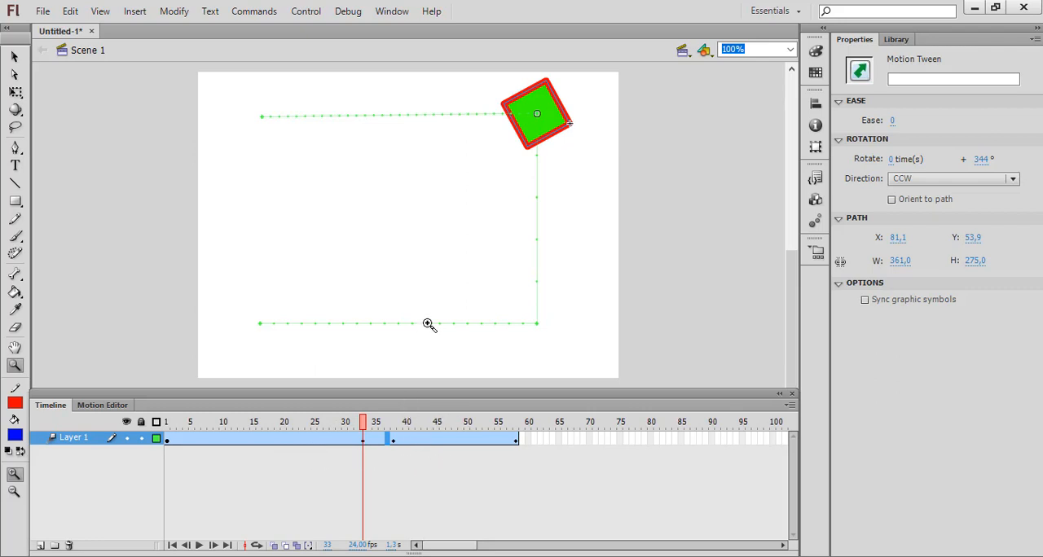
pyautogui.press('Return')
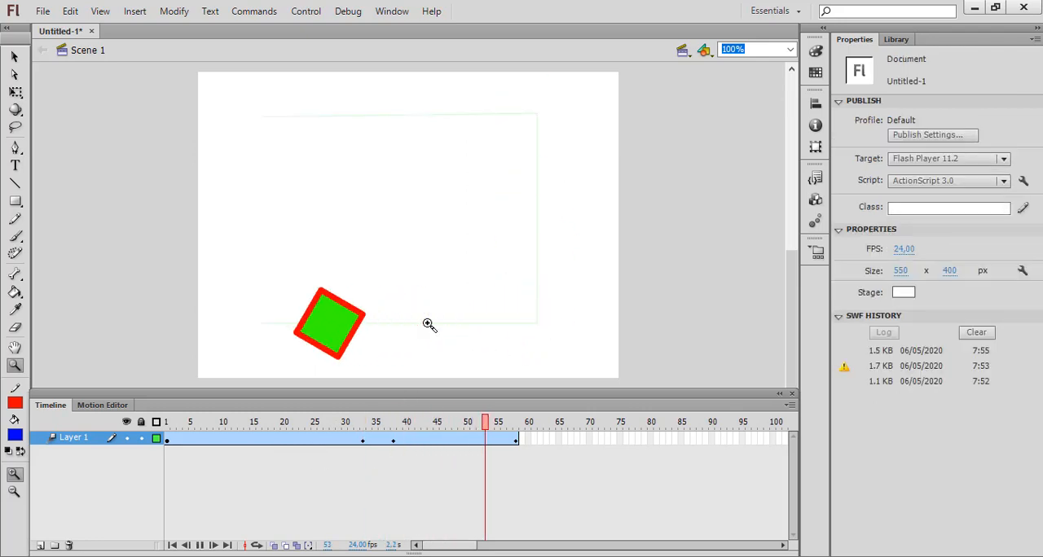
pyautogui.press('Return')
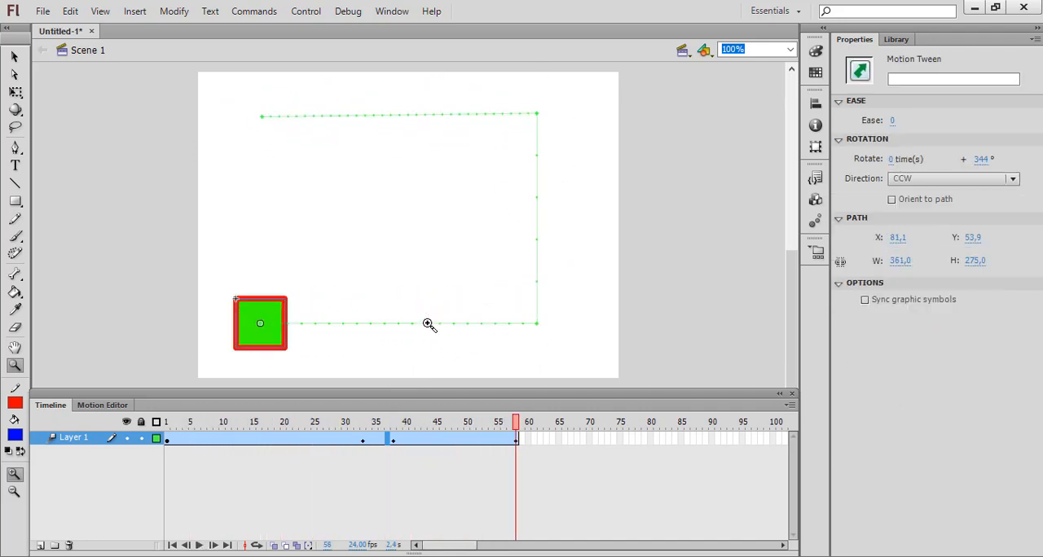
pyautogui.press('v')
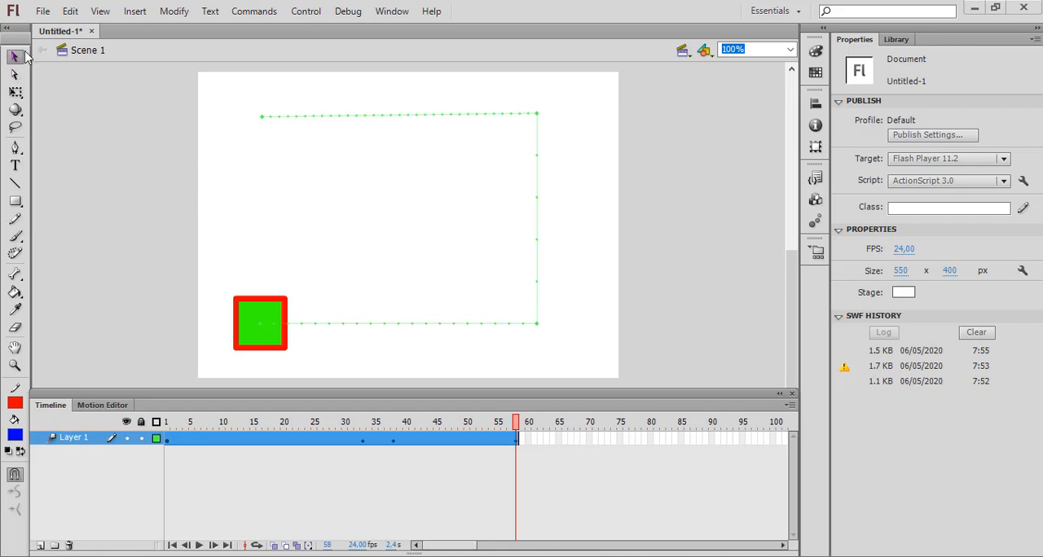
# Step: Bend the motion path's upper segment downward, its vertical segment inward and its lower segment downward with the Selection tool, and play the animation
pyautogui.press('v')
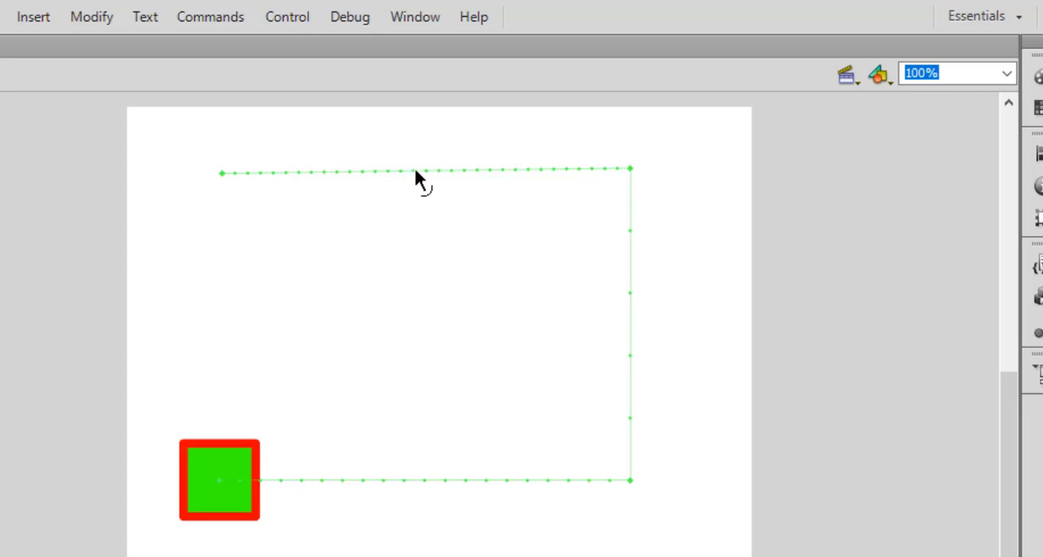
pyautogui.moveTo(416, 172); pyautogui.dragTo(406, 287)
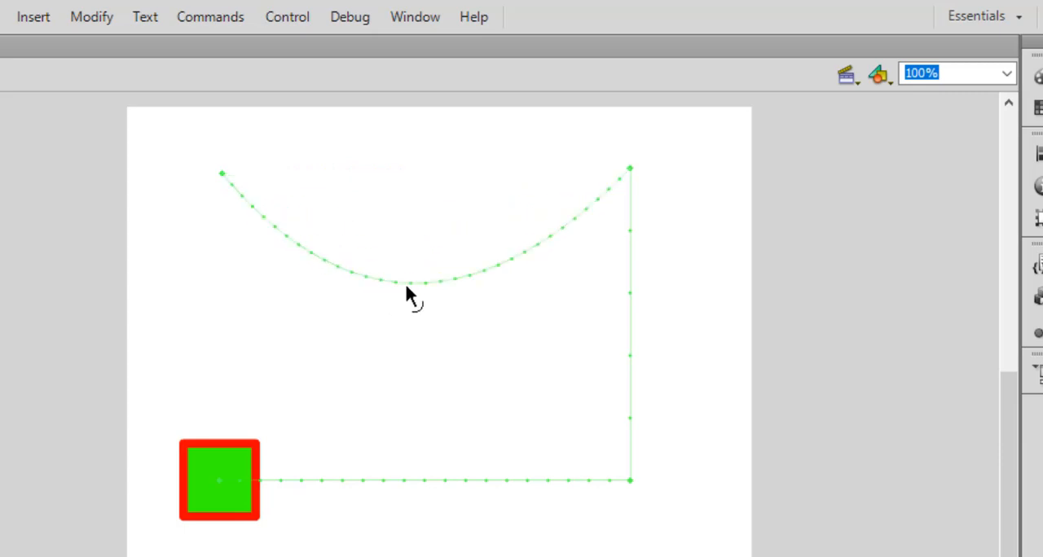
pyautogui.moveTo(630, 336); pyautogui.dragTo(534, 359)
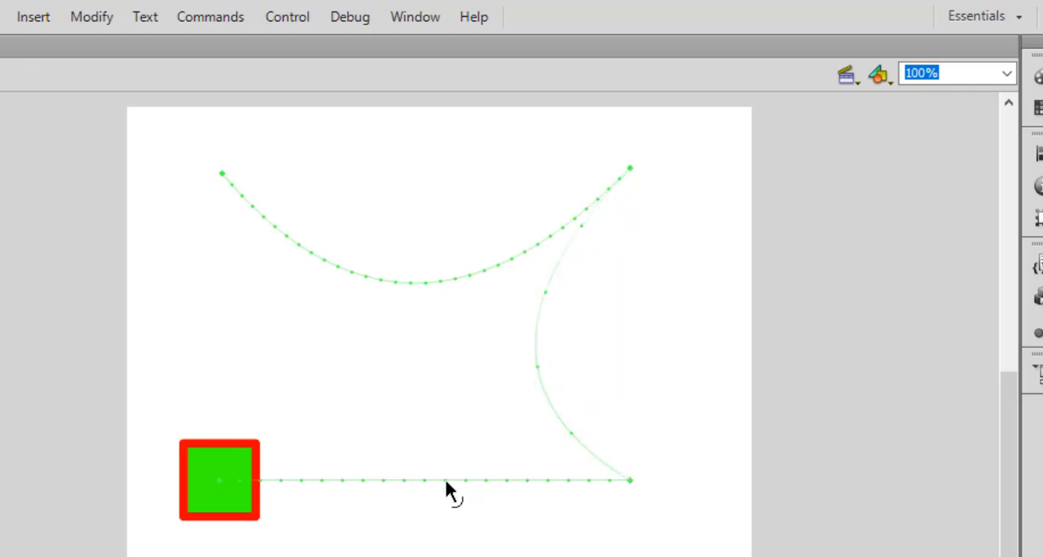
pyautogui.moveTo(410, 480); pyautogui.dragTo(407, 545)
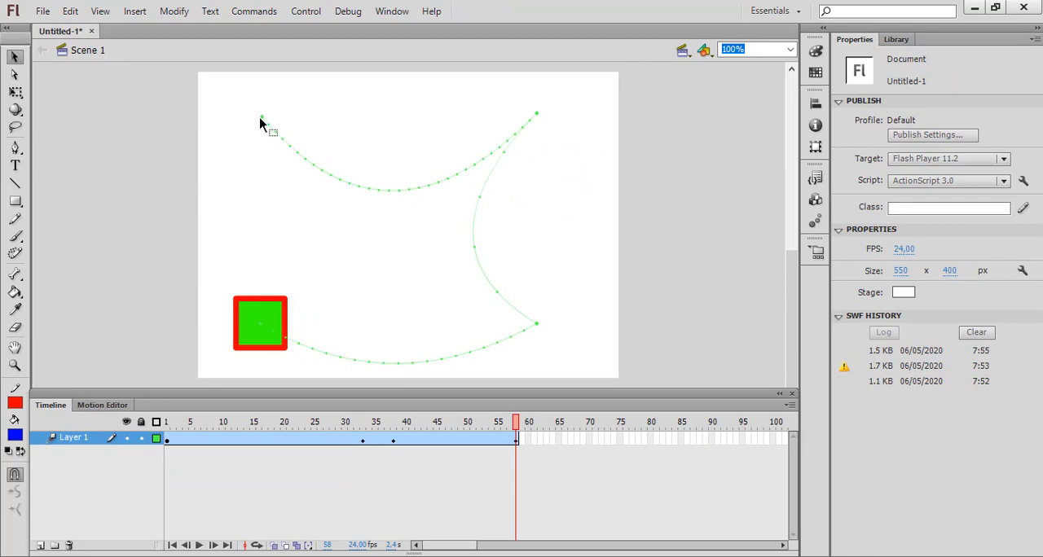
pyautogui.press('Return')
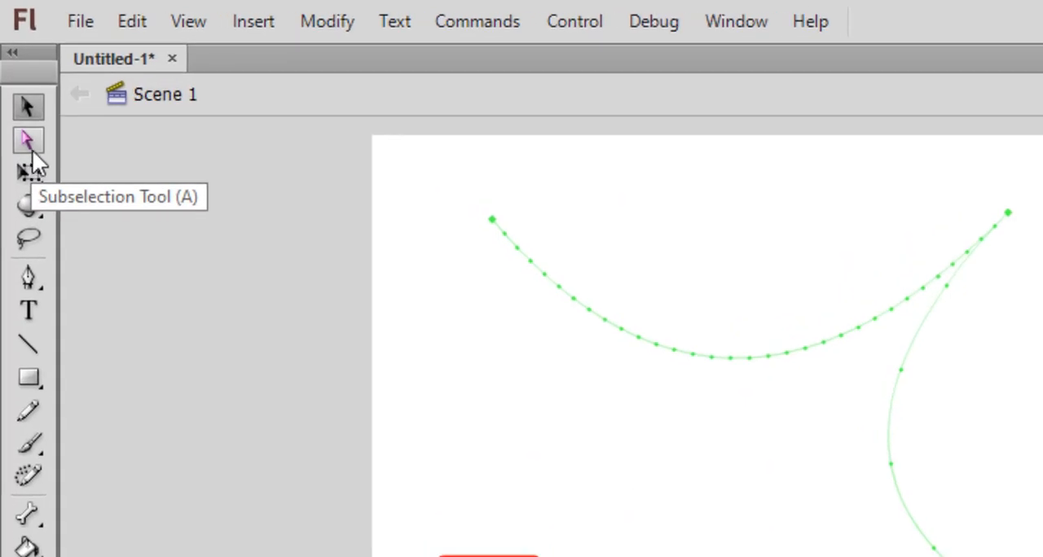
# Step: With the Subselection tool, pull the upper curve's two handles outward past its ends and reshape the vertical segment into an S-curve
pyautogui.click(33, 144)
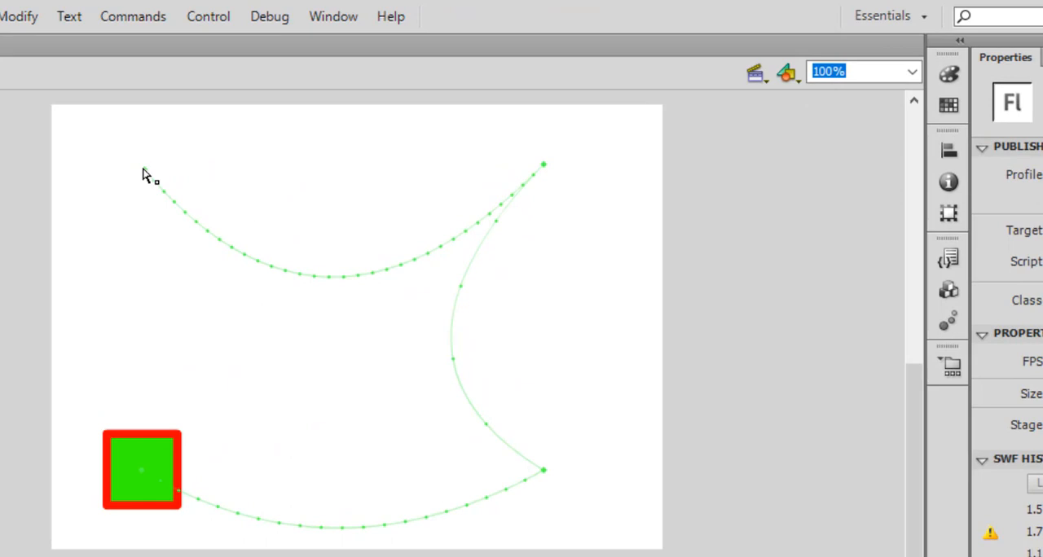
pyautogui.click(261, 120)
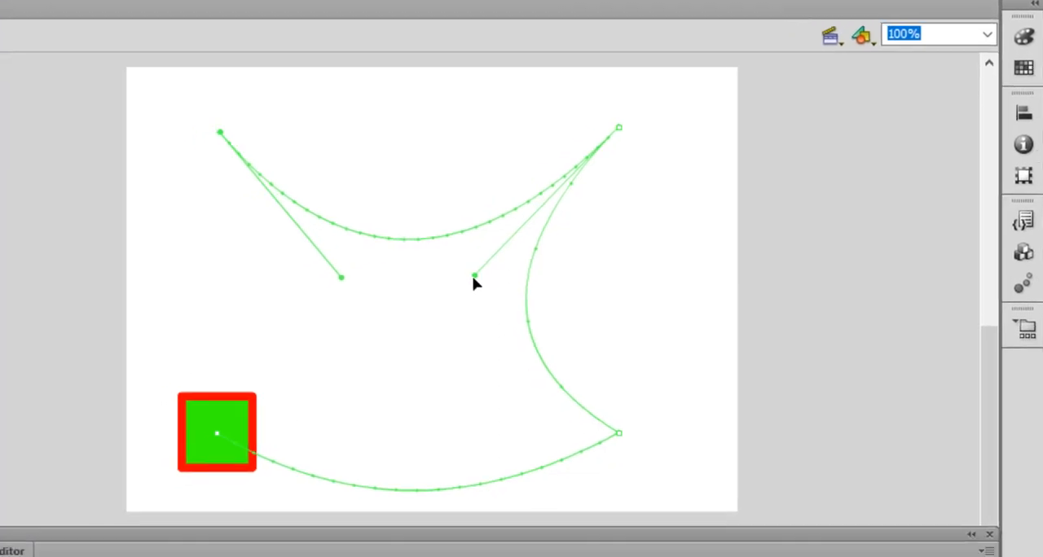
pyautogui.moveTo(529, 255); pyautogui.dragTo(764, 283)
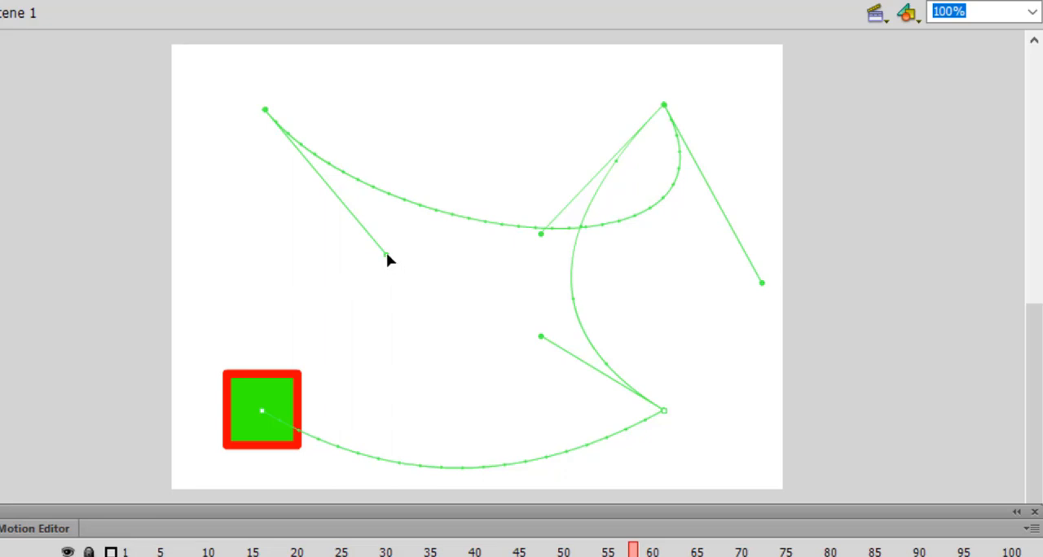
pyautogui.moveTo(386, 256); pyautogui.dragTo(74, 252)
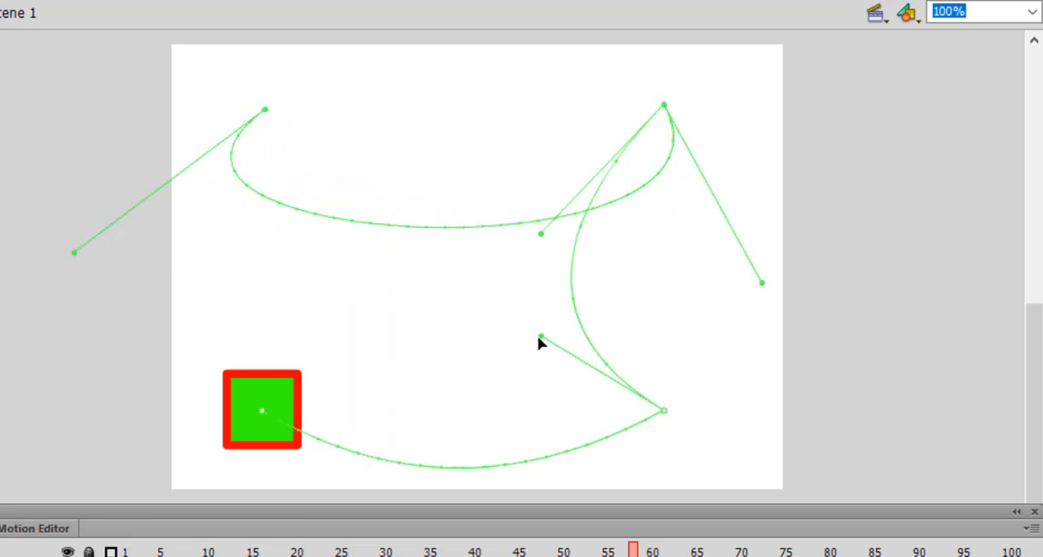
pyautogui.moveTo(538, 343); pyautogui.dragTo(799, 300)
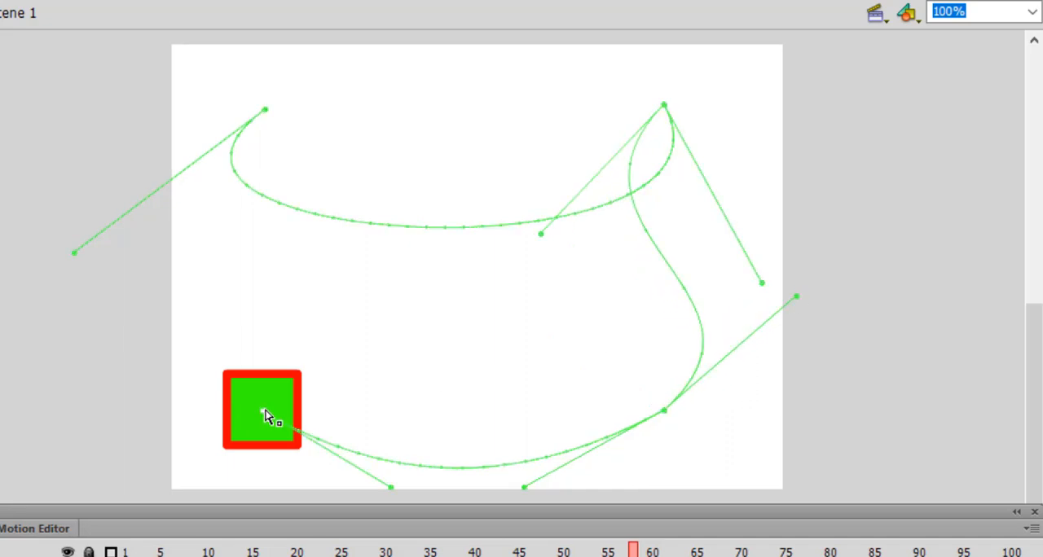
# Step: Move the motion path's end anchor with the square up to the stage's left edge at mid-height, and play the animation
pyautogui.moveTo(265, 414); pyautogui.dragTo(208, 256)
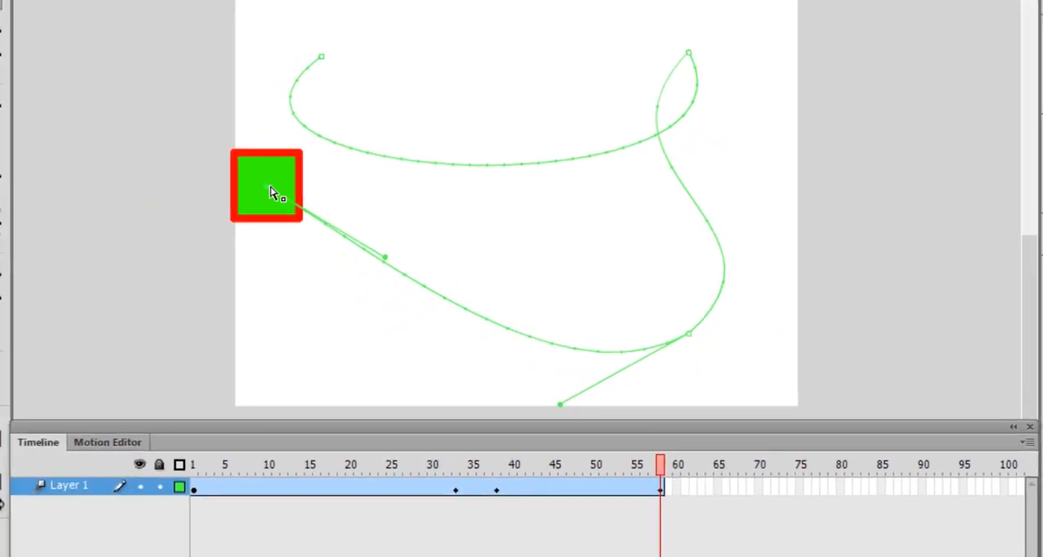
pyautogui.press('Return')
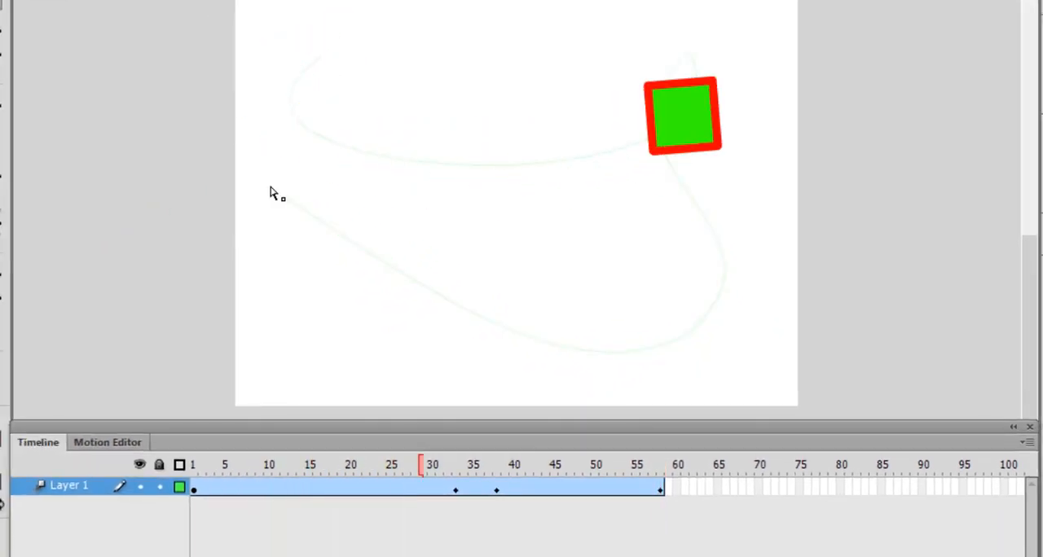